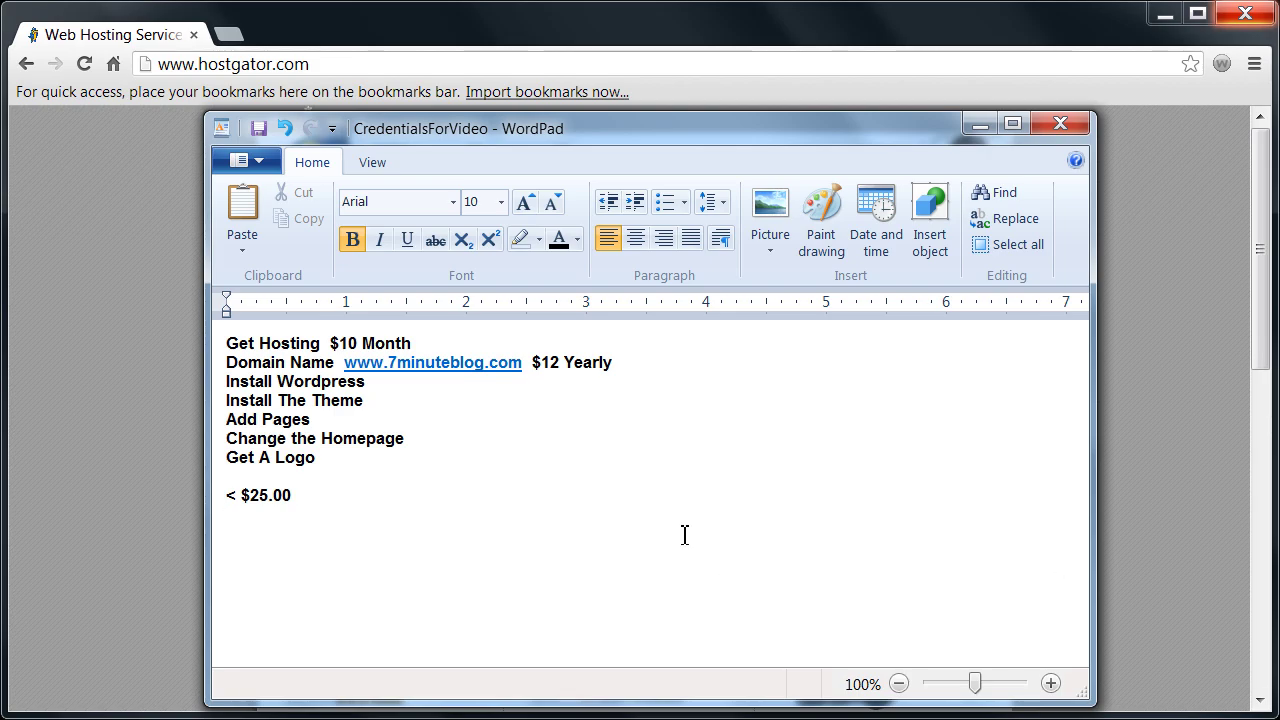
# - Highlight the Get Hosting $10 Month checklist item, then close the checklist to reveal HostGator
pyautogui.moveTo(412, 343); pyautogui.dragTo(245, 352)
pyautogui.click(218, 364)
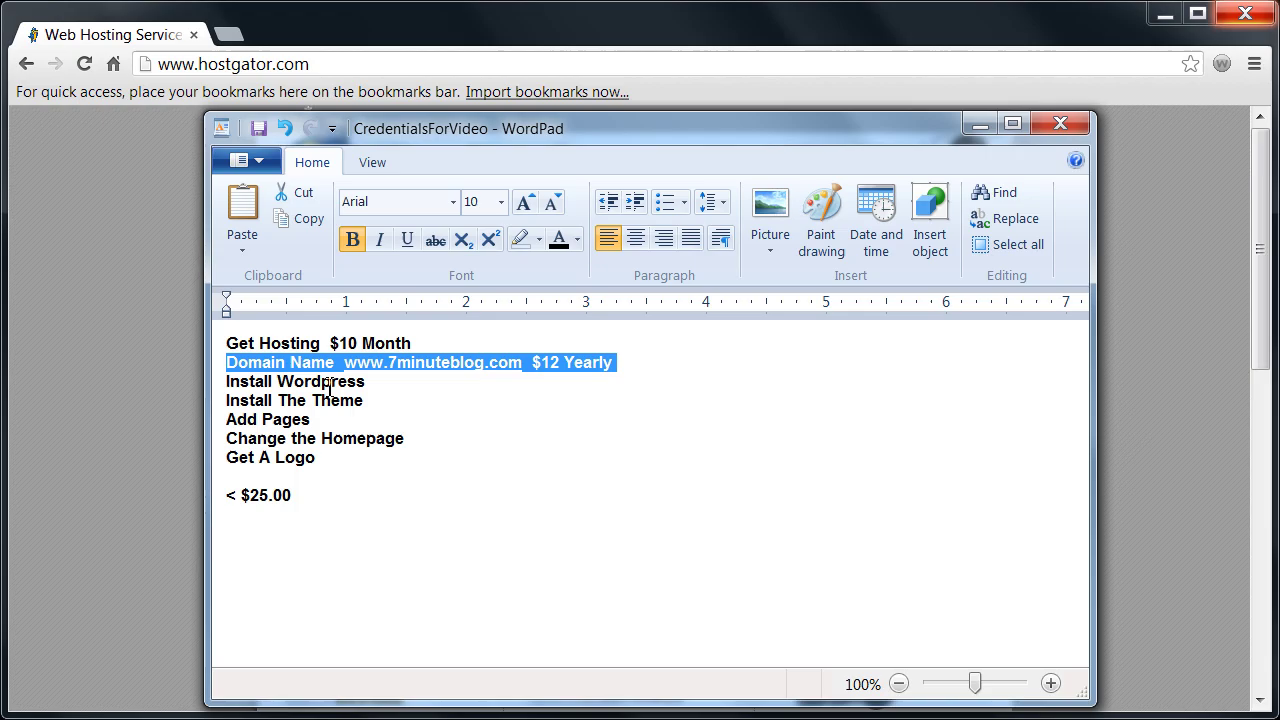
pyautogui.click(403, 566)
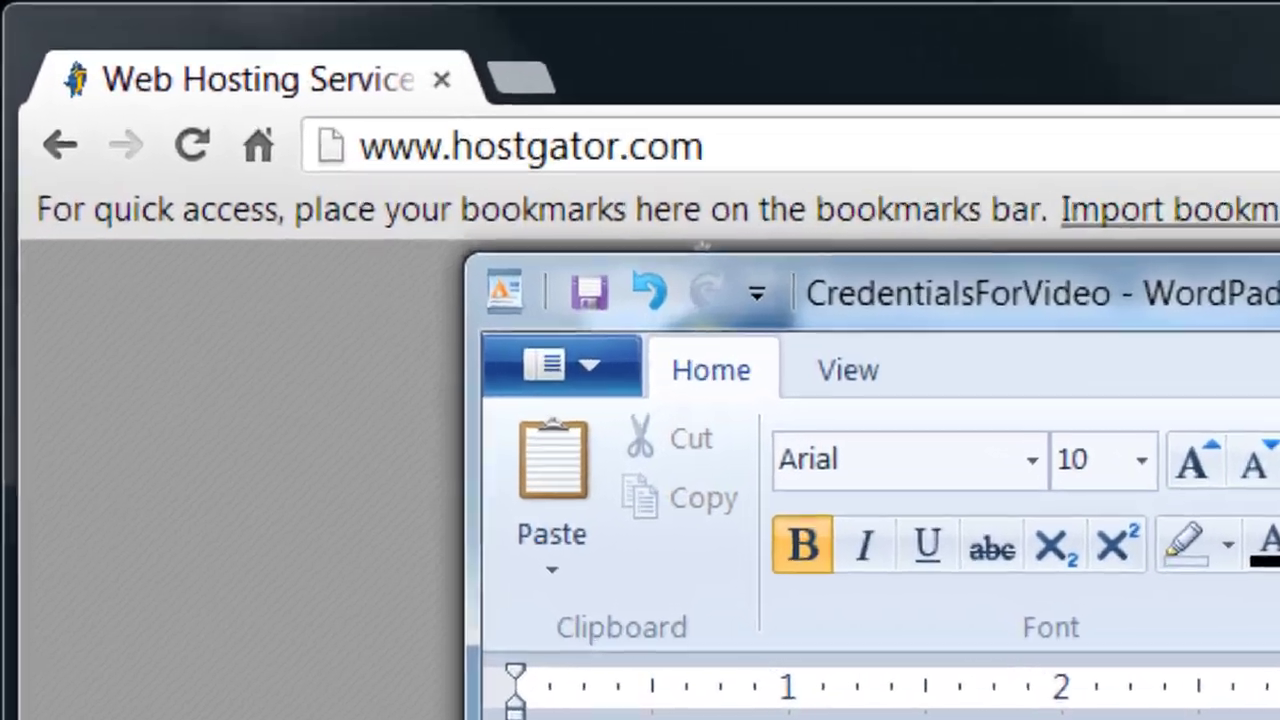
pyautogui.hotkey('alt', 'F4')
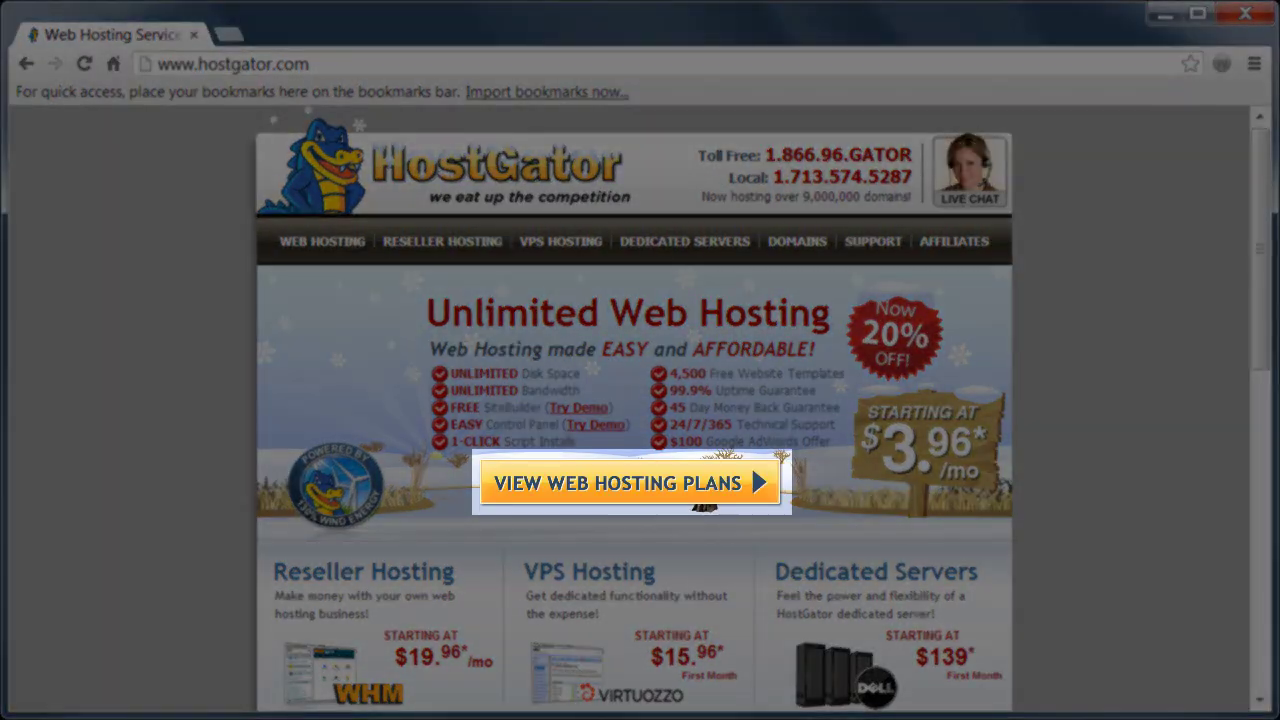
# - Order the Baby Plan on Monthly billing at $7.96/mo
pyautogui.click(643, 485)
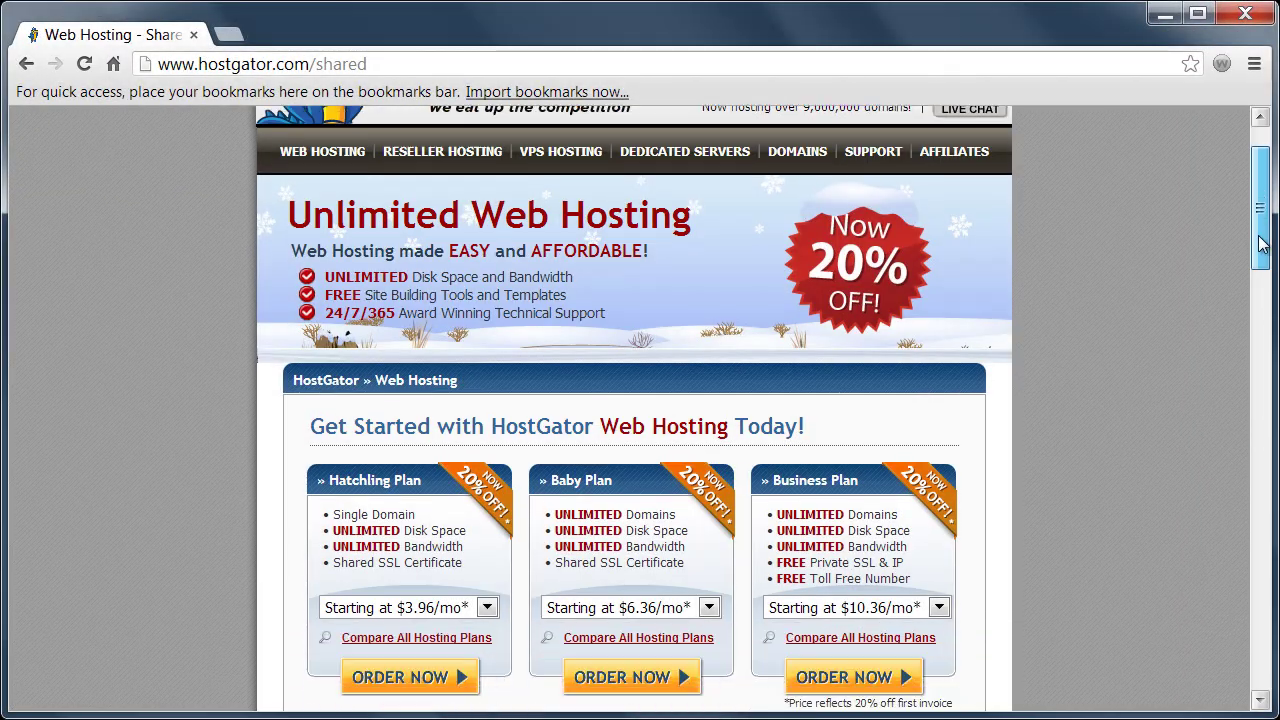
pyautogui.moveTo(1260, 229); pyautogui.dragTo(1260, 271)
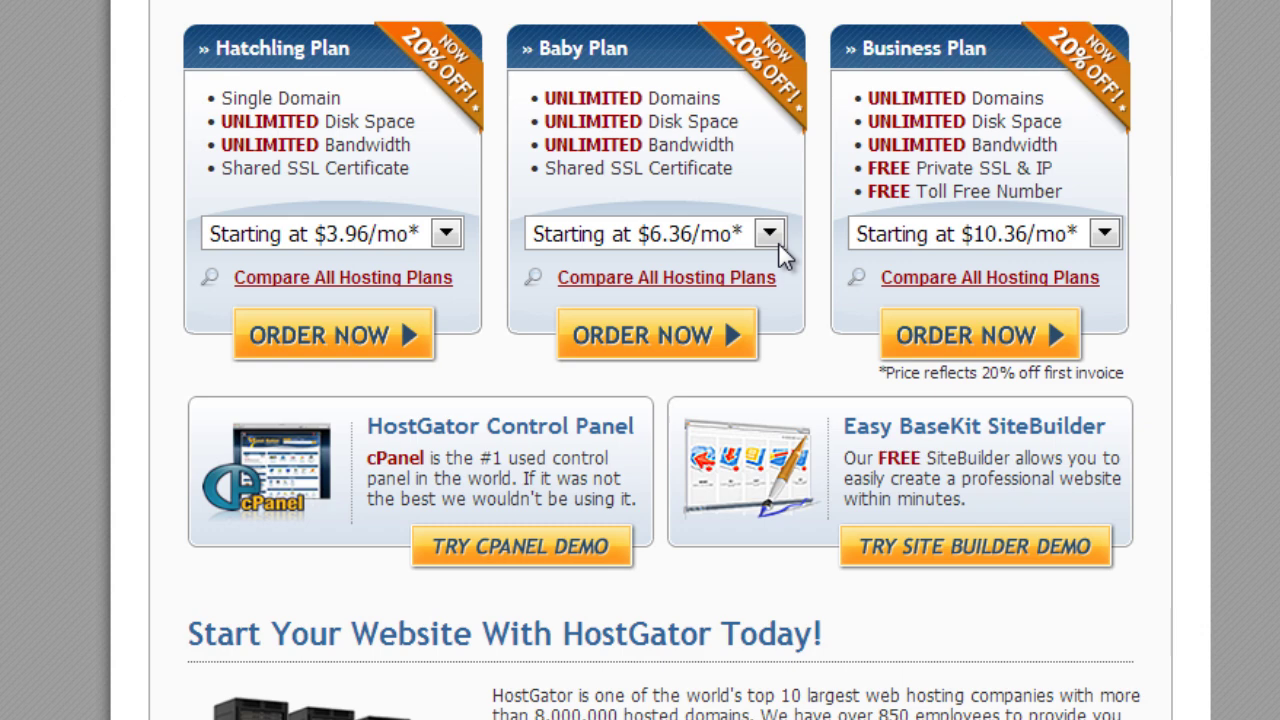
pyautogui.click(770, 236)
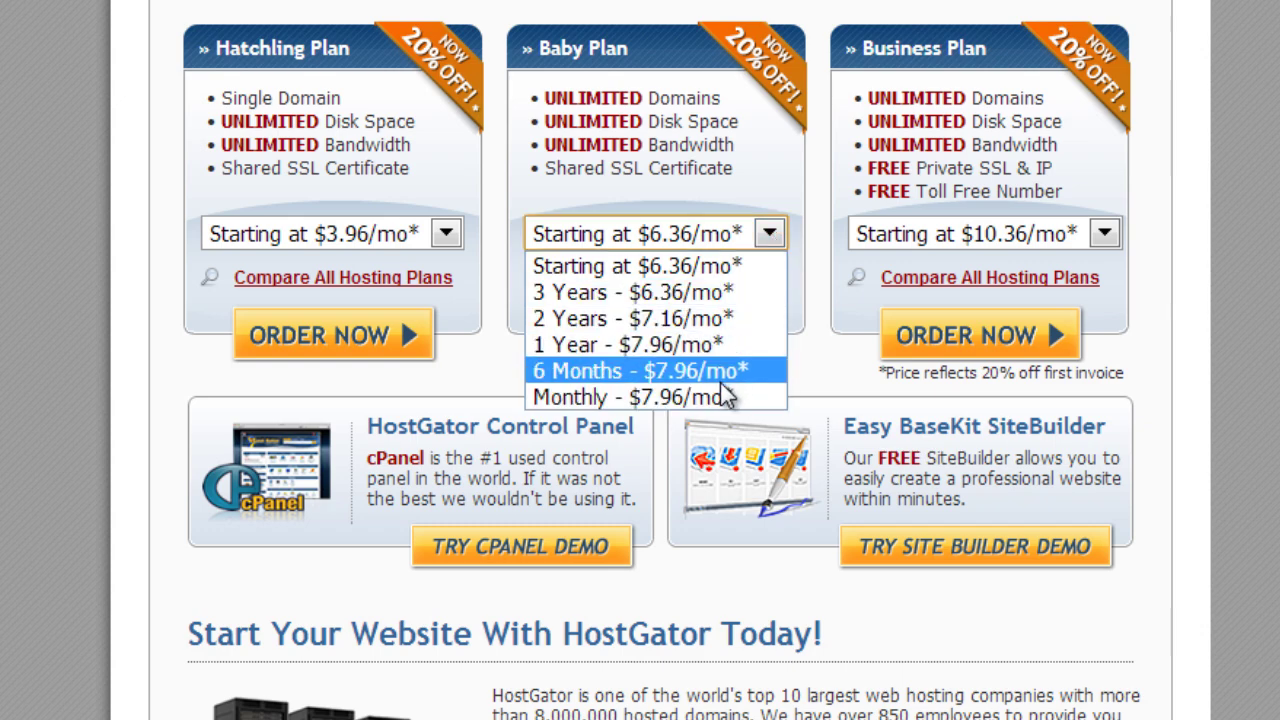
pyautogui.click(722, 398)
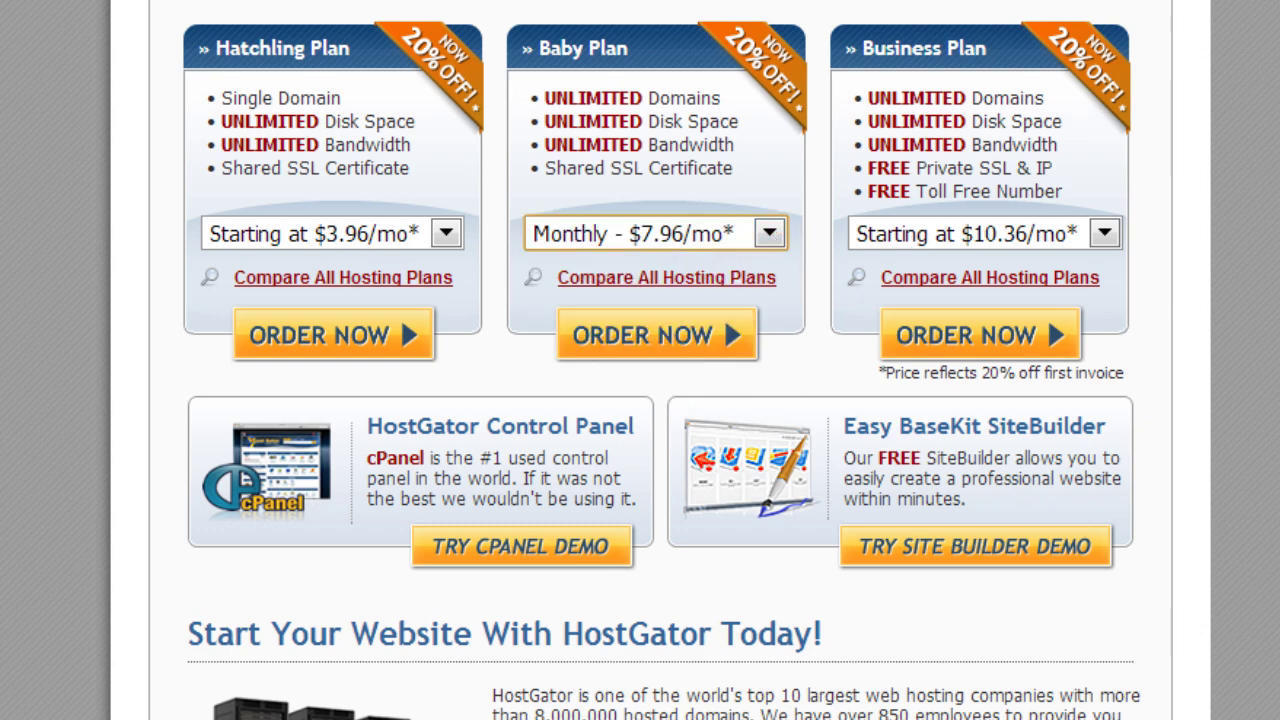
pyautogui.scroll(-1, 672, 333)
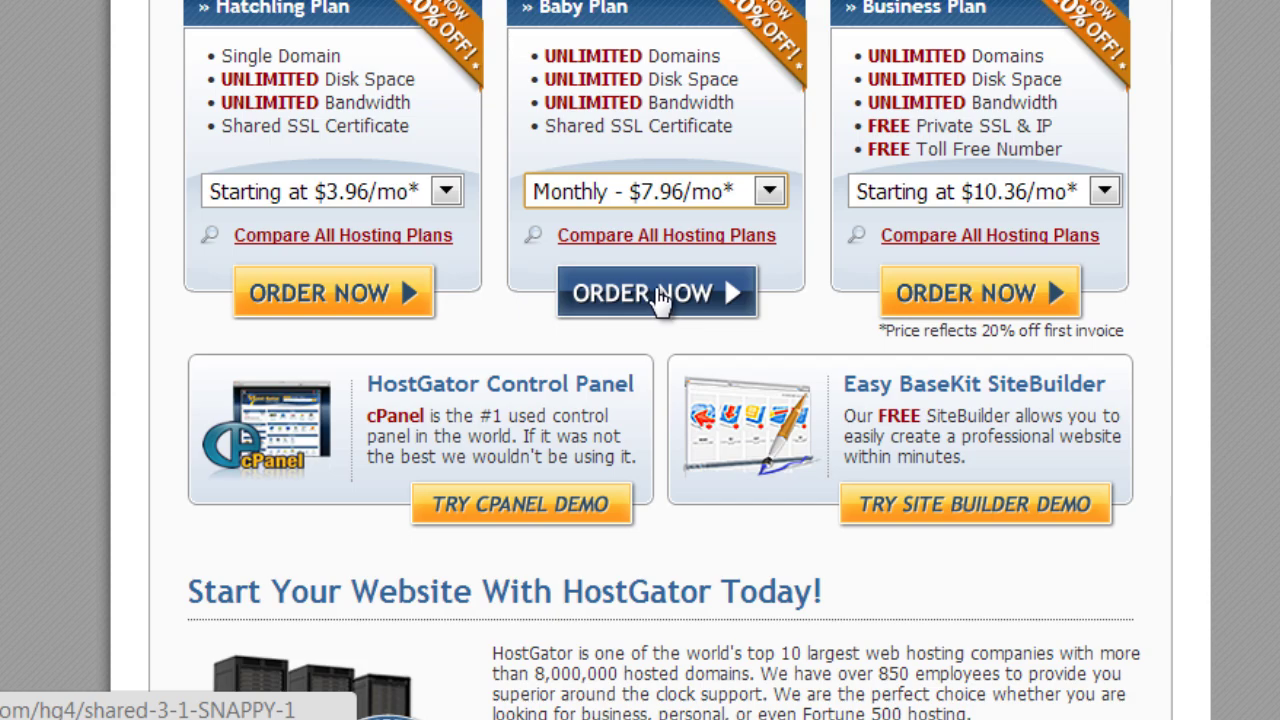
pyautogui.click(660, 295)
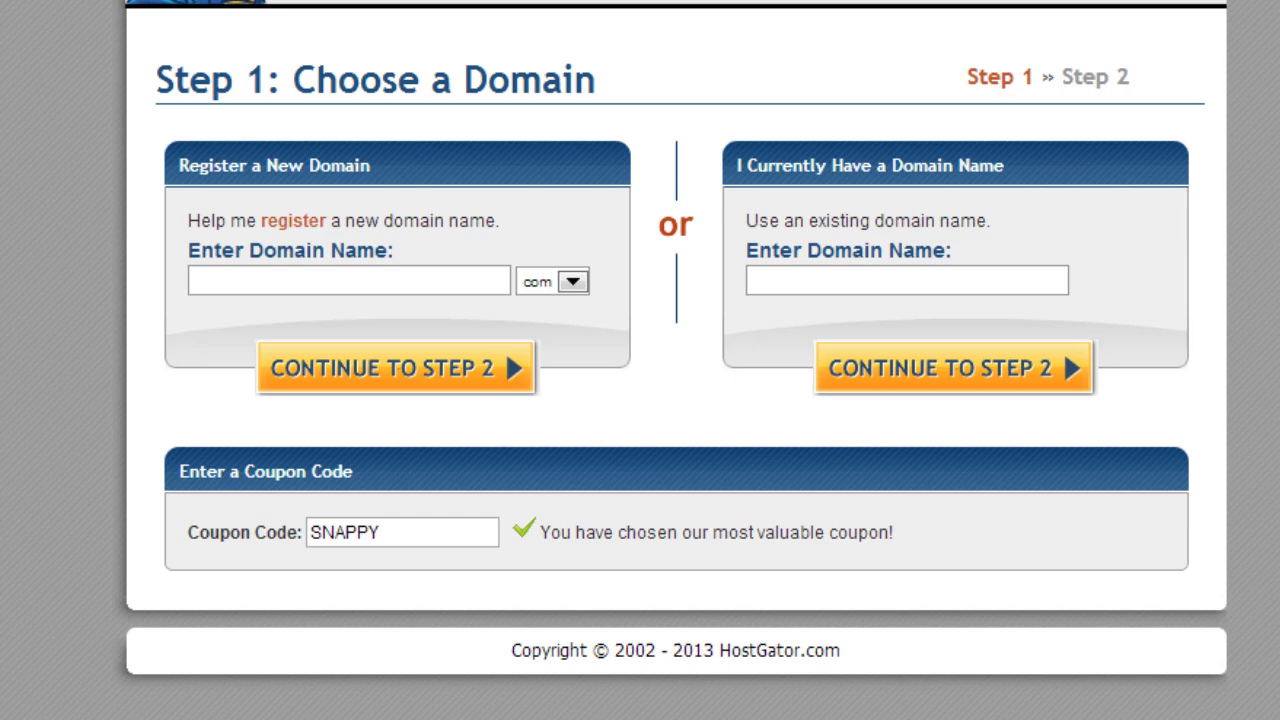
# - Enter new domain 7minuteblog with .com and replace the coupon with CODESAVE25
pyautogui.click(363, 279)
pyautogui.write('7minute')
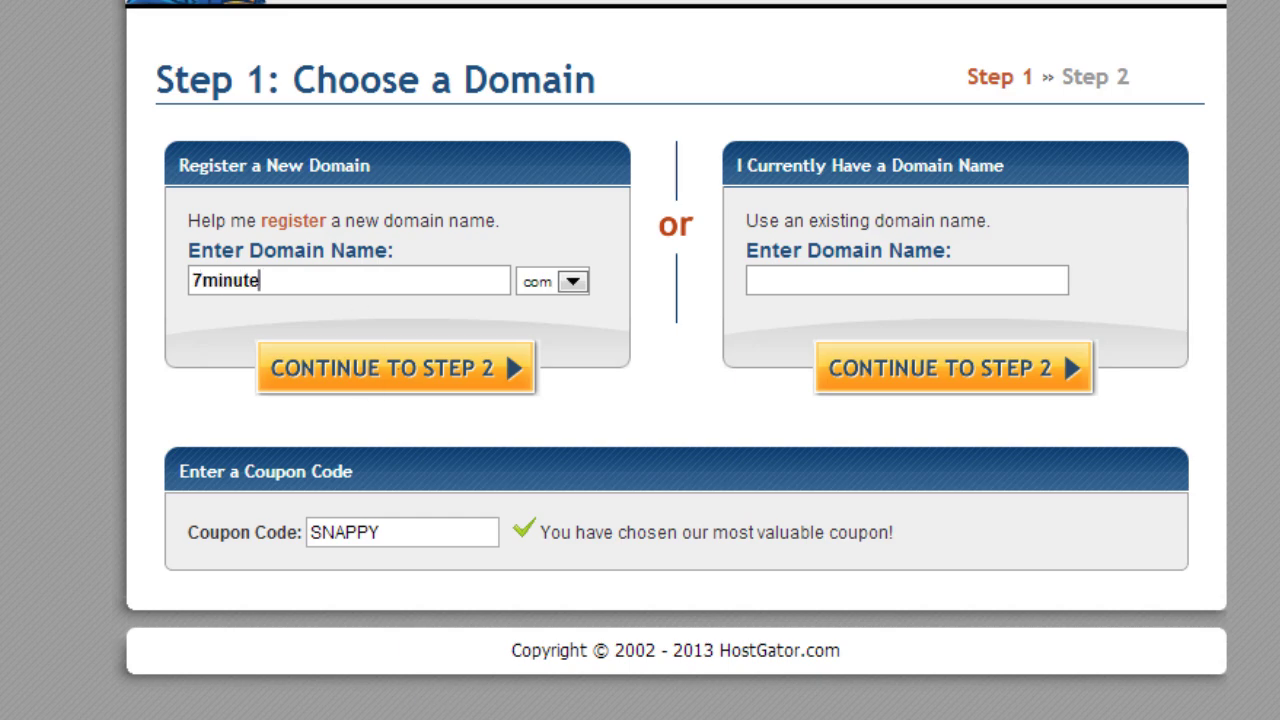
pyautogui.write('blog')
pyautogui.click(573, 283)
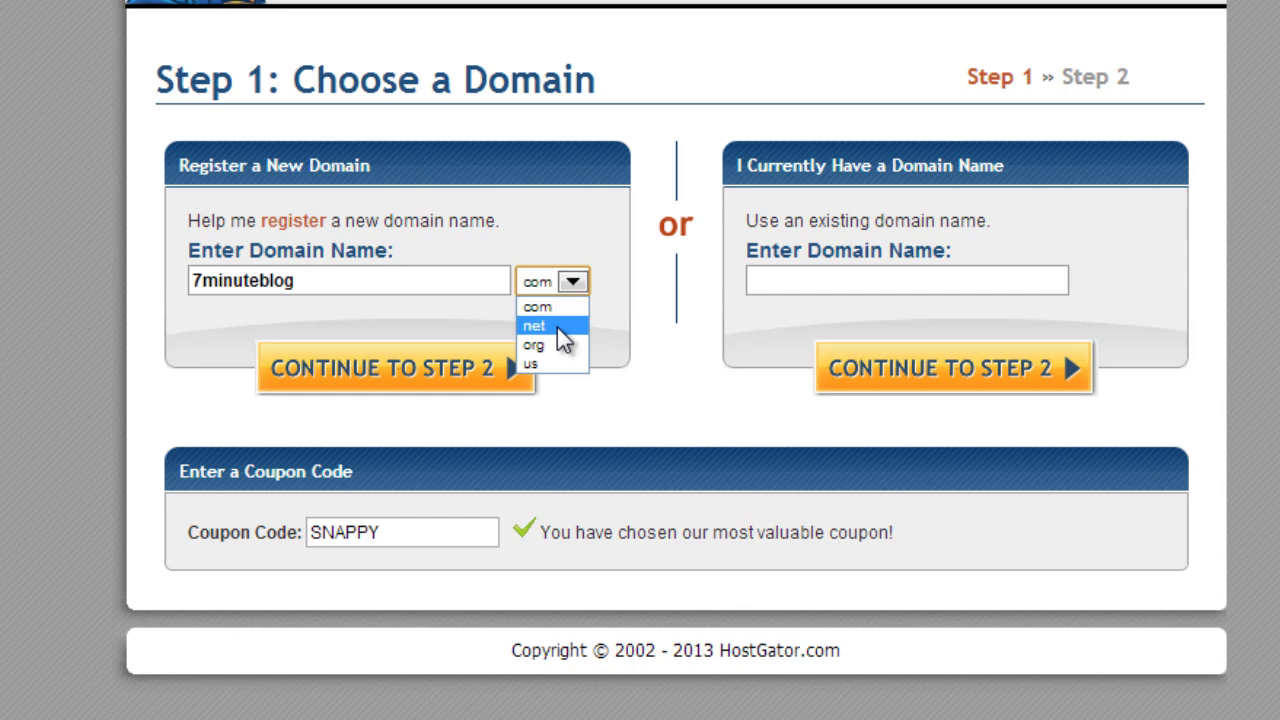
pyautogui.click(776, 280)
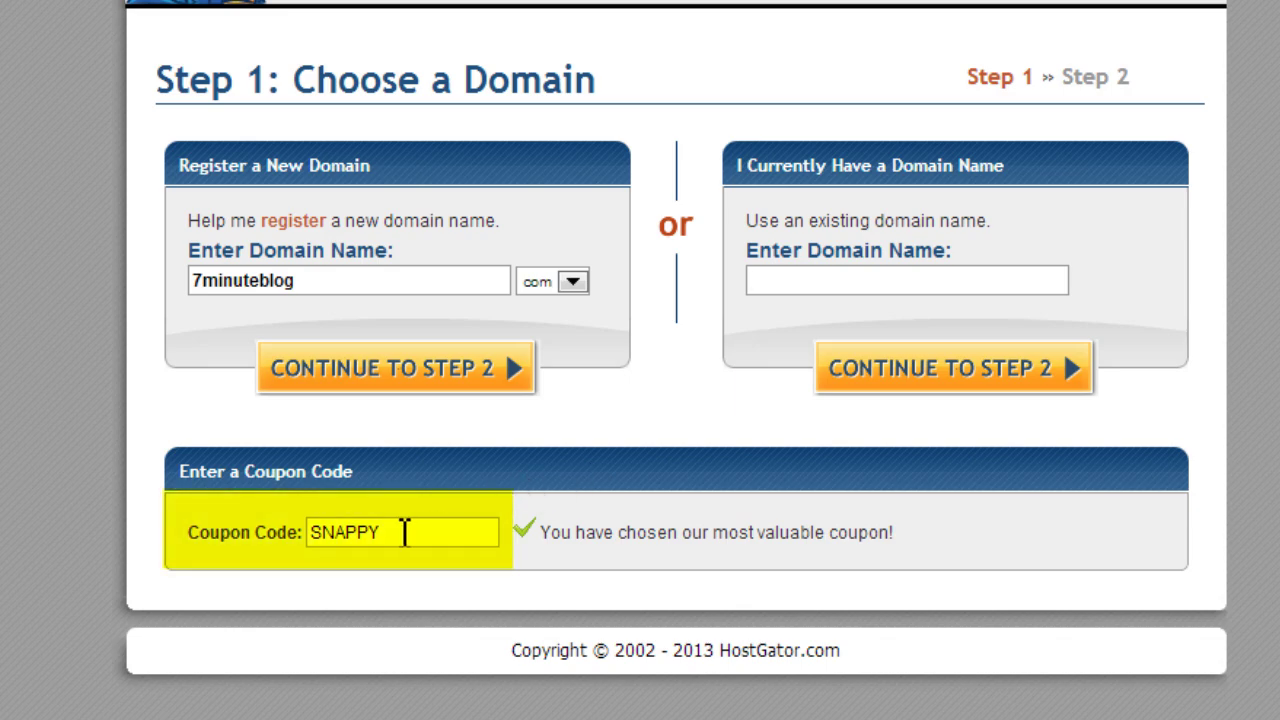
pyautogui.moveTo(401, 534); pyautogui.dragTo(275, 539)
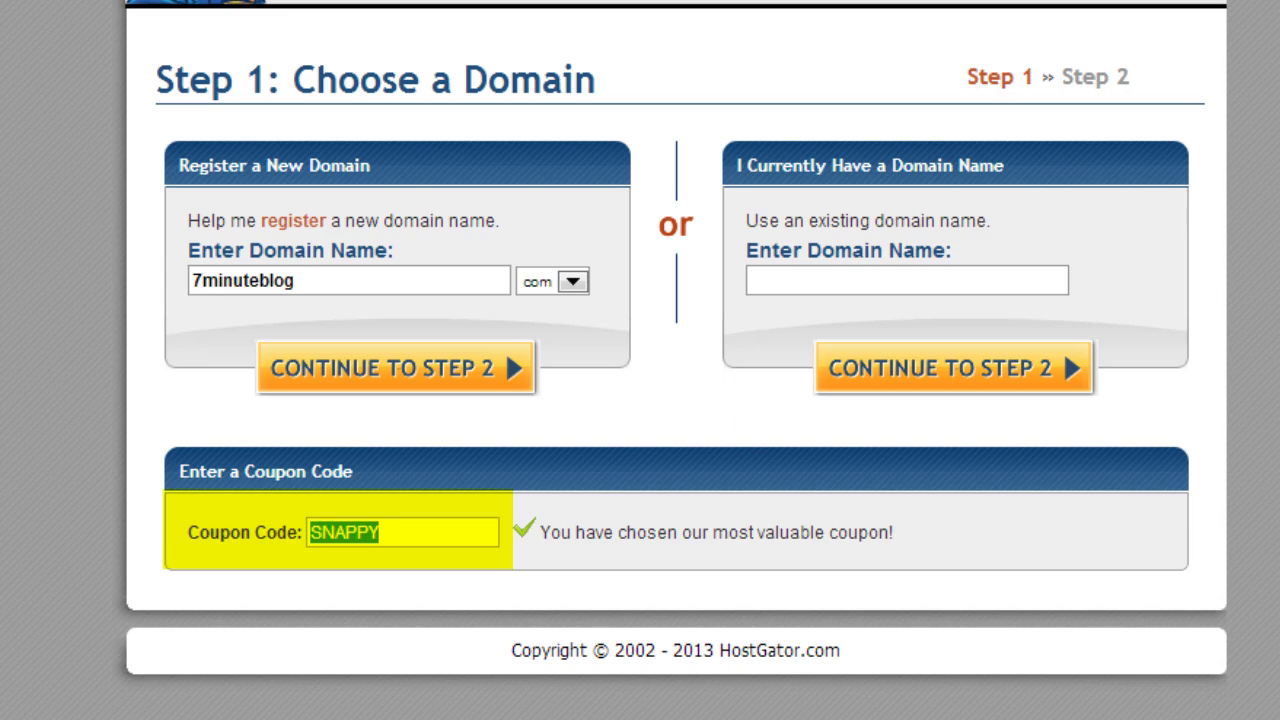
pyautogui.write('CODESAVE')
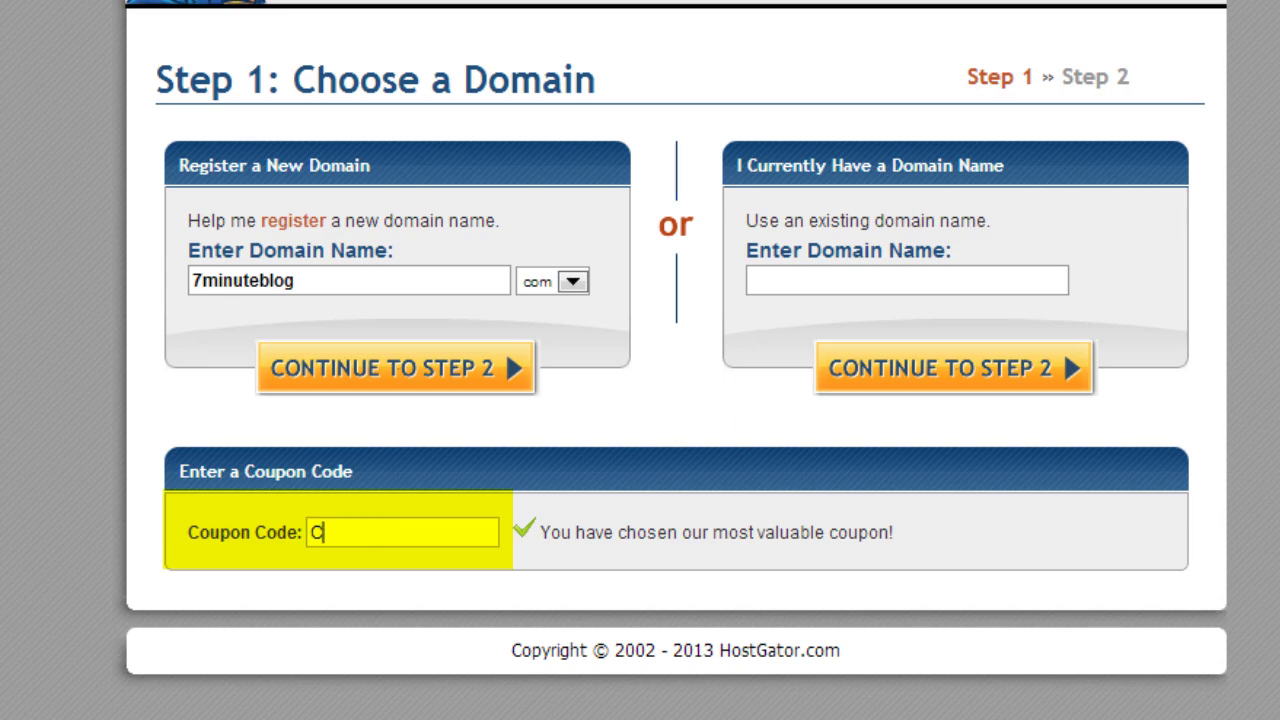
pyautogui.write('25')
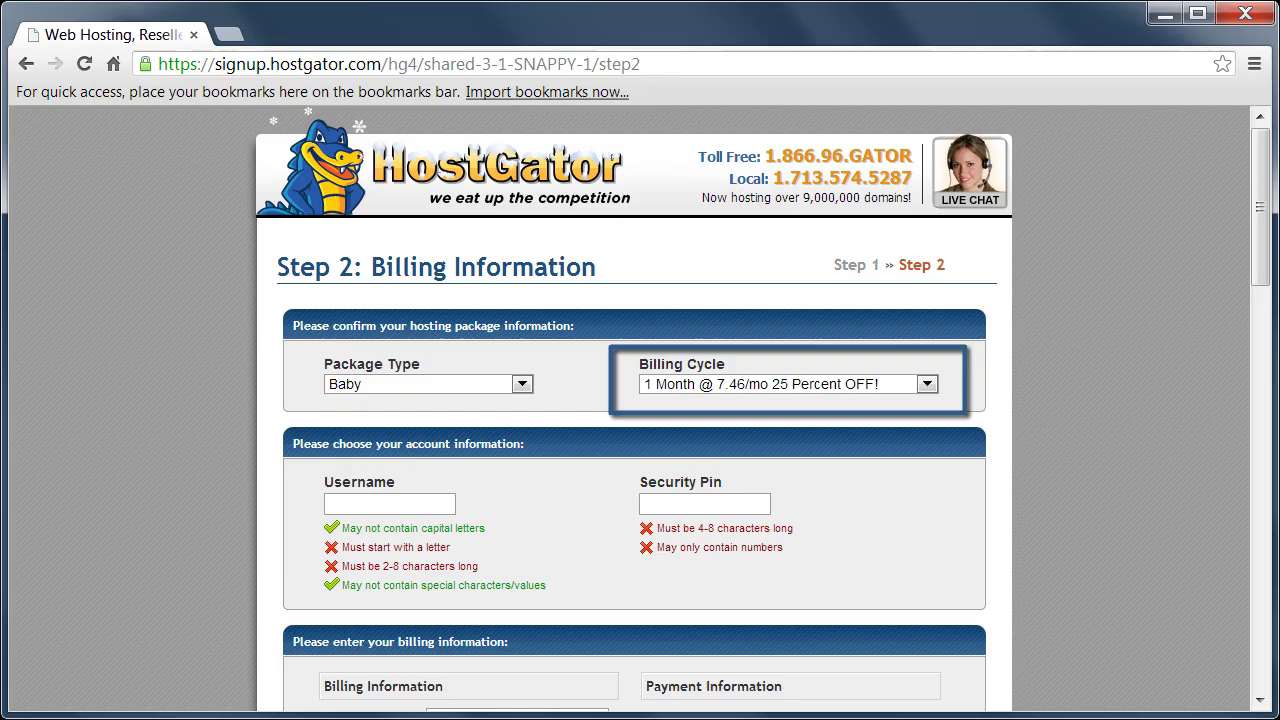
# - Enter the account username on the signup form
pyautogui.click(397, 505)
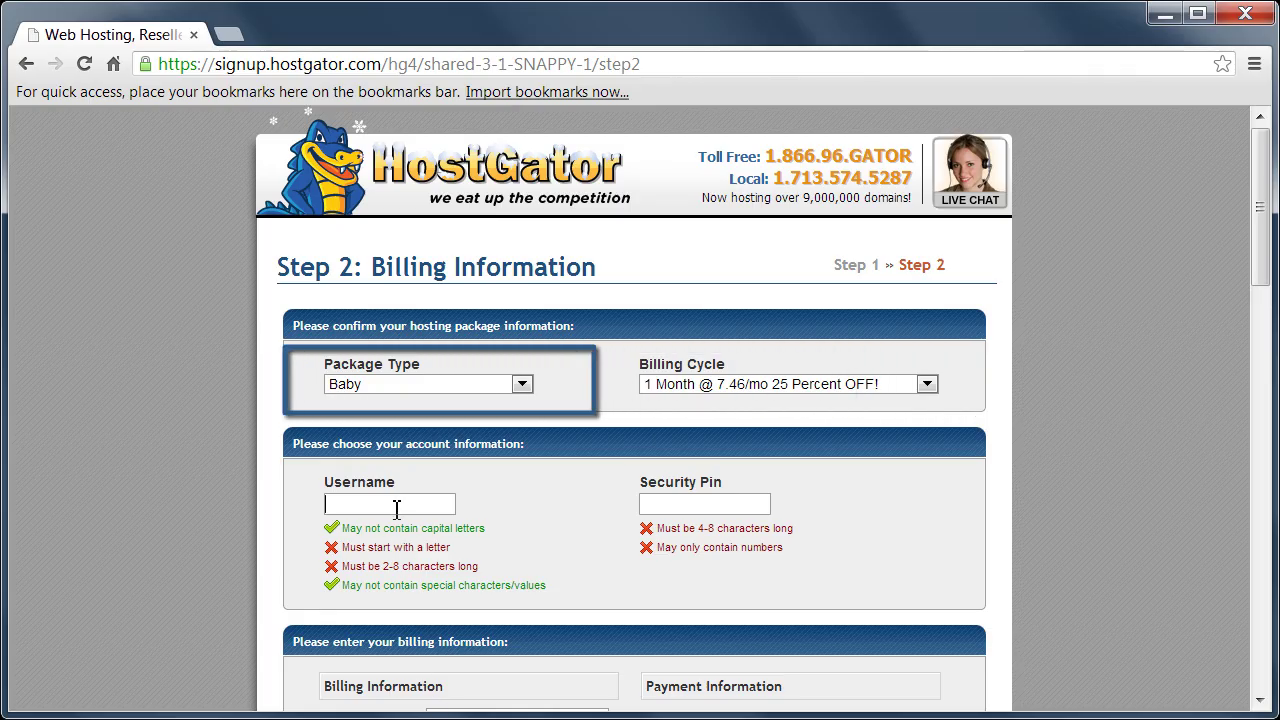
pyautogui.write('larr')
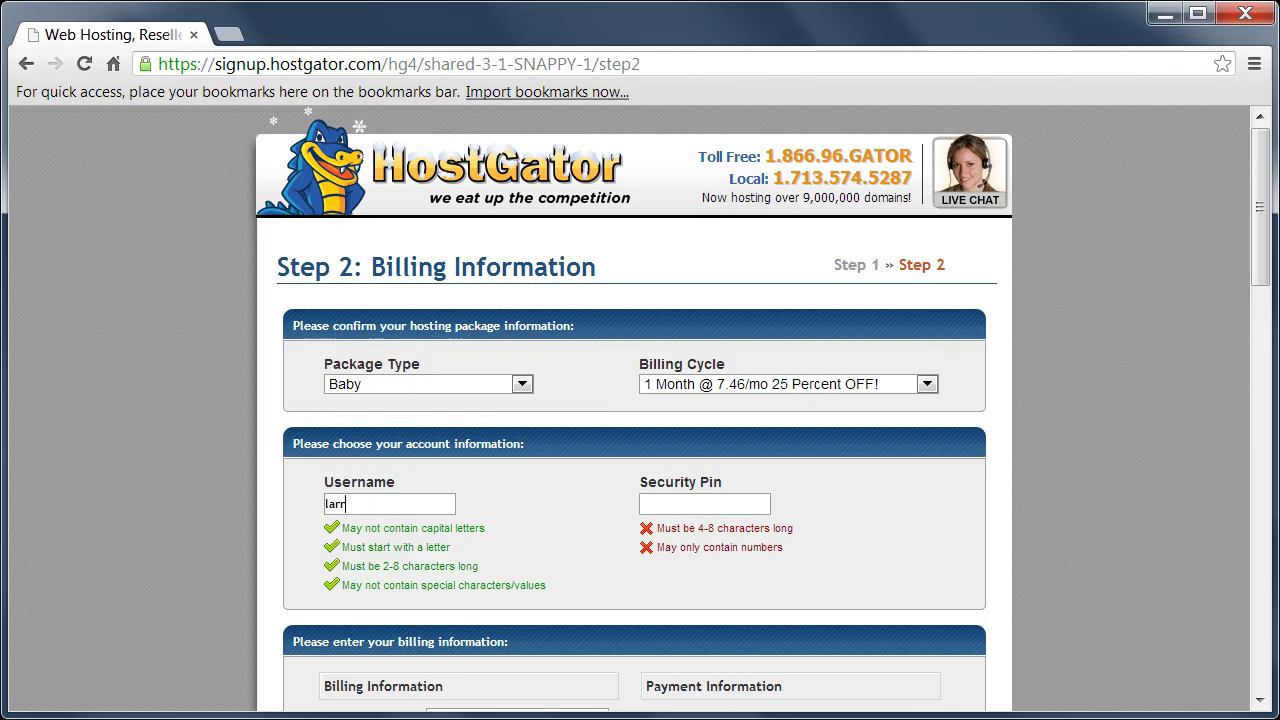
pyautogui.write('yw')
pyautogui.write('141414')
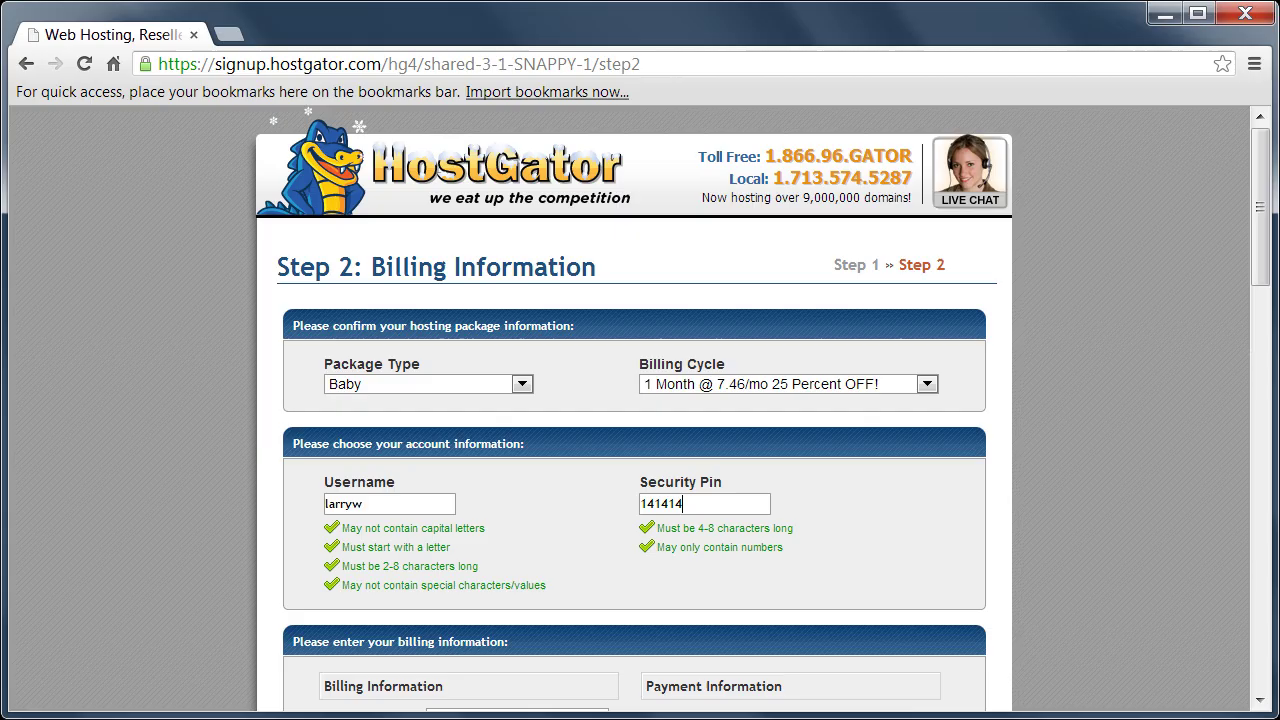
pyautogui.moveTo(1268, 232); pyautogui.dragTo(1273, 368)
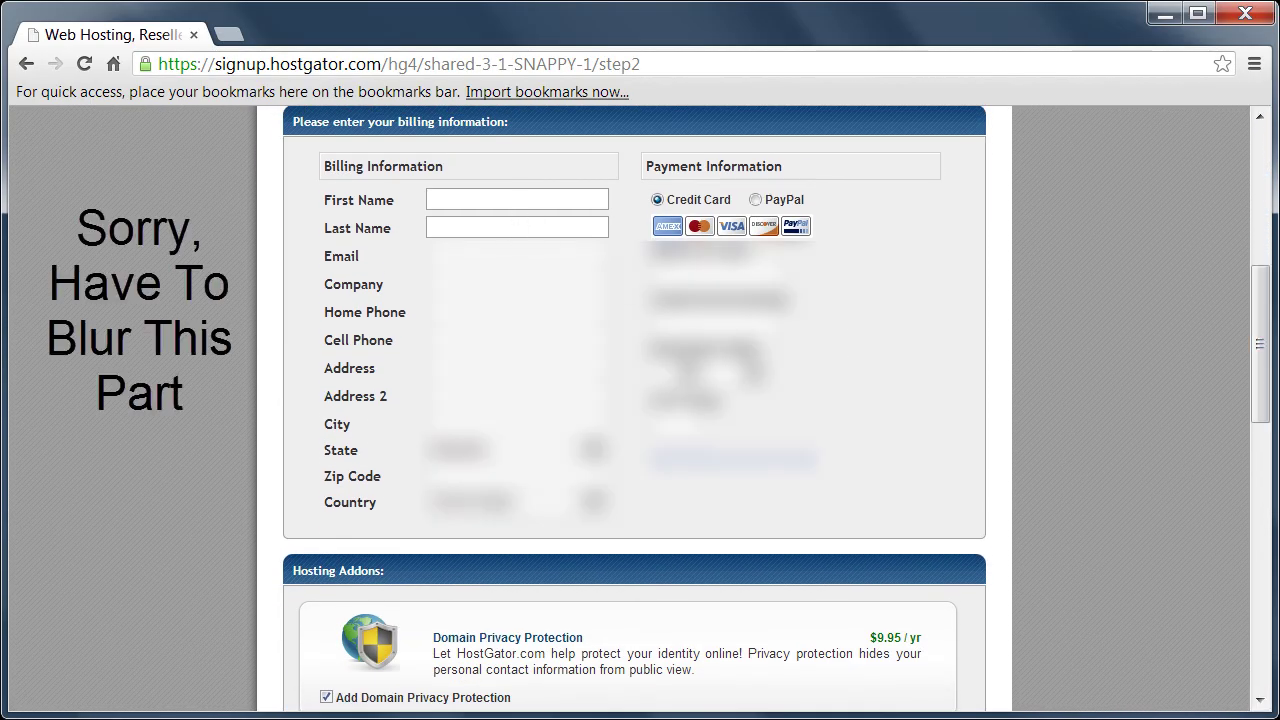
# - Fill in the billing first and last name, e-mail, company, phones and full address
pyautogui.click(516, 199)
pyautogui.press('Tab')
pyautogui.press('Tab')
pyautogui.write('[email]\t[company]\t[home phone]\t[cell phone]\t[address]')
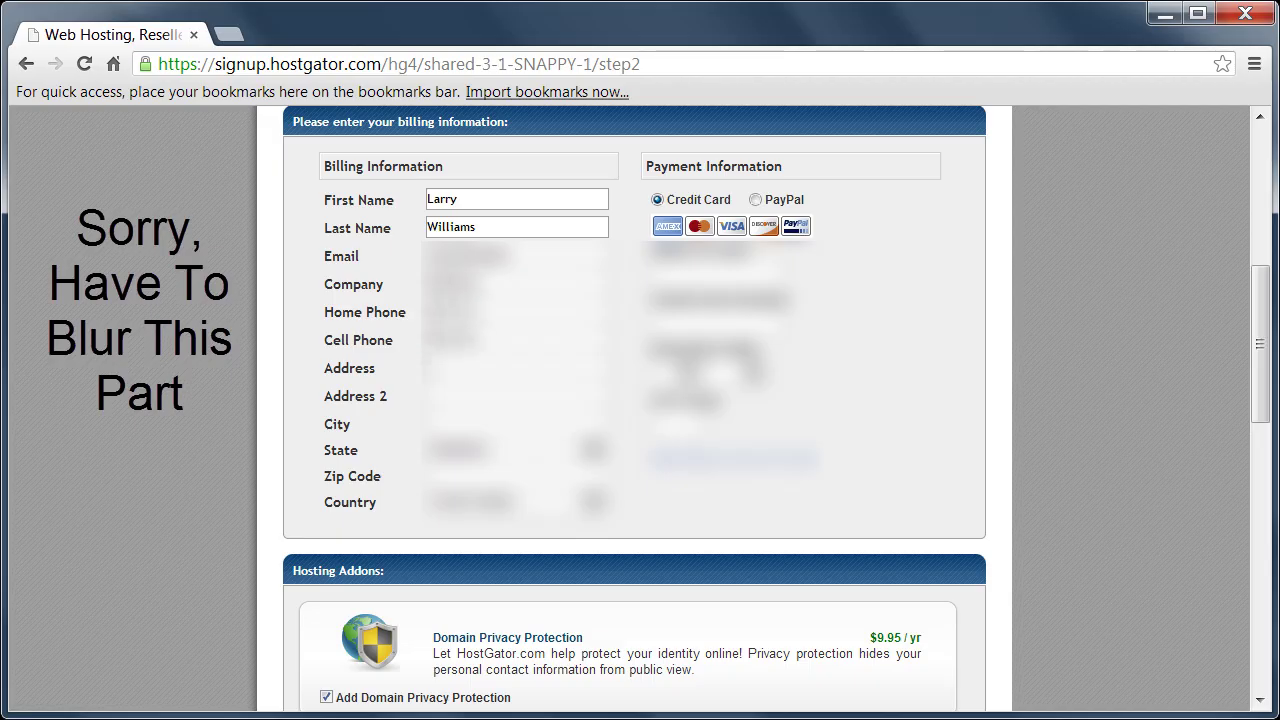
pyautogui.write('[address]')
pyautogui.press('Tab')
pyautogui.press('Tab')
pyautogui.write('[city]')
pyautogui.press('Tab')
pyautogui.write('[state]')
# - Enter the name on card, card number and expiry date
pyautogui.press('Tab')
pyautogui.write('[zip]')
pyautogui.press('Tab')
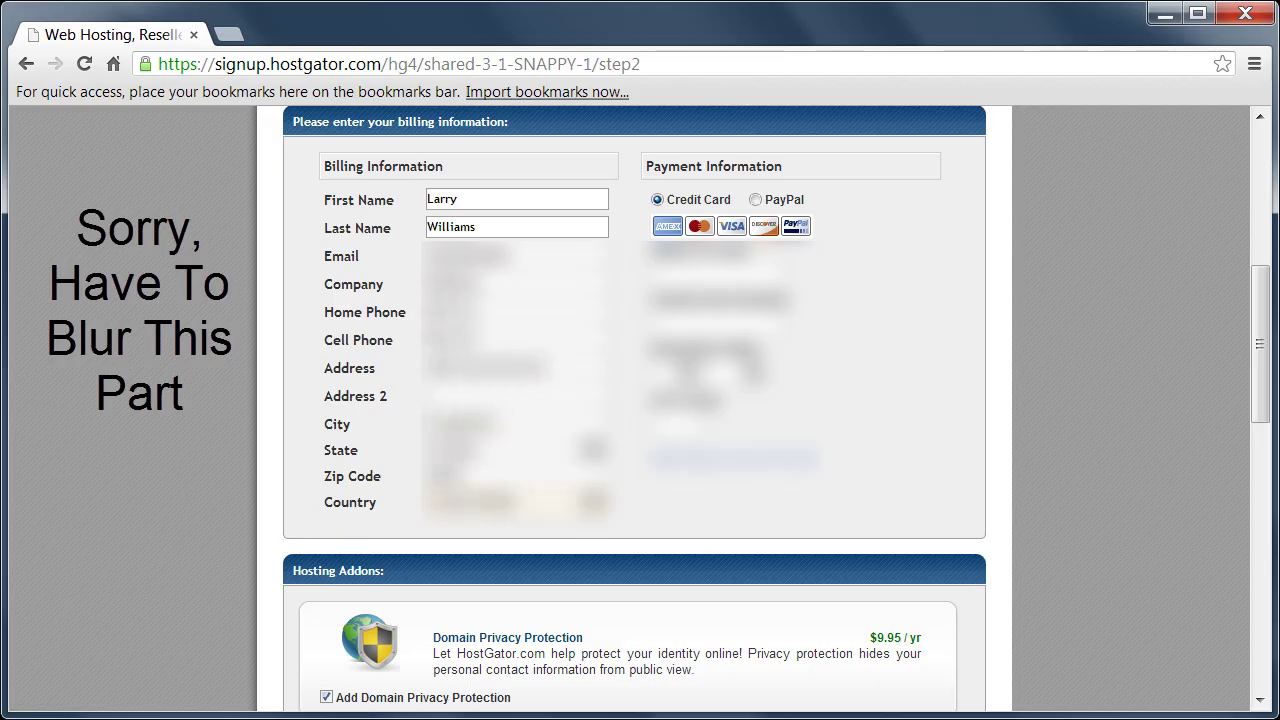
pyautogui.write('[name on card]')
pyautogui.press('Tab')
pyautogui.write('[card number]')
pyautogui.press('Tab')
pyautogui.write('[expiry]')
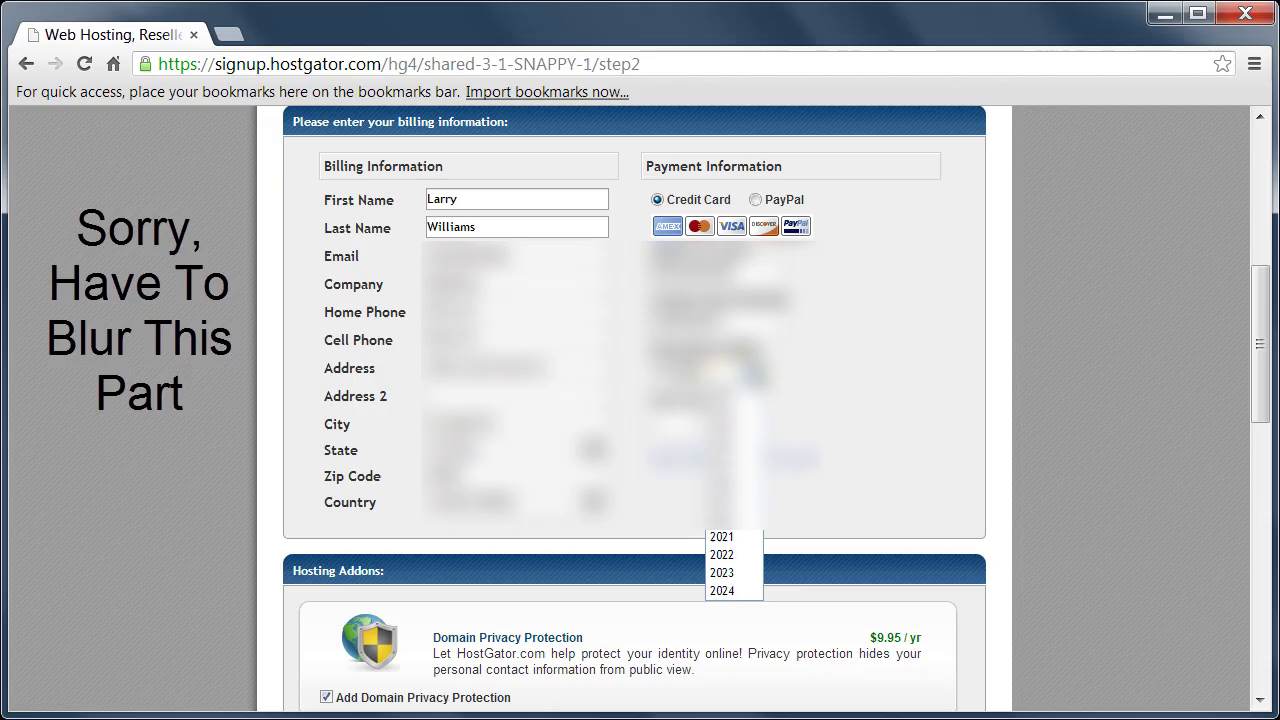
pyautogui.moveTo(1260, 310); pyautogui.dragTo(1262, 435)
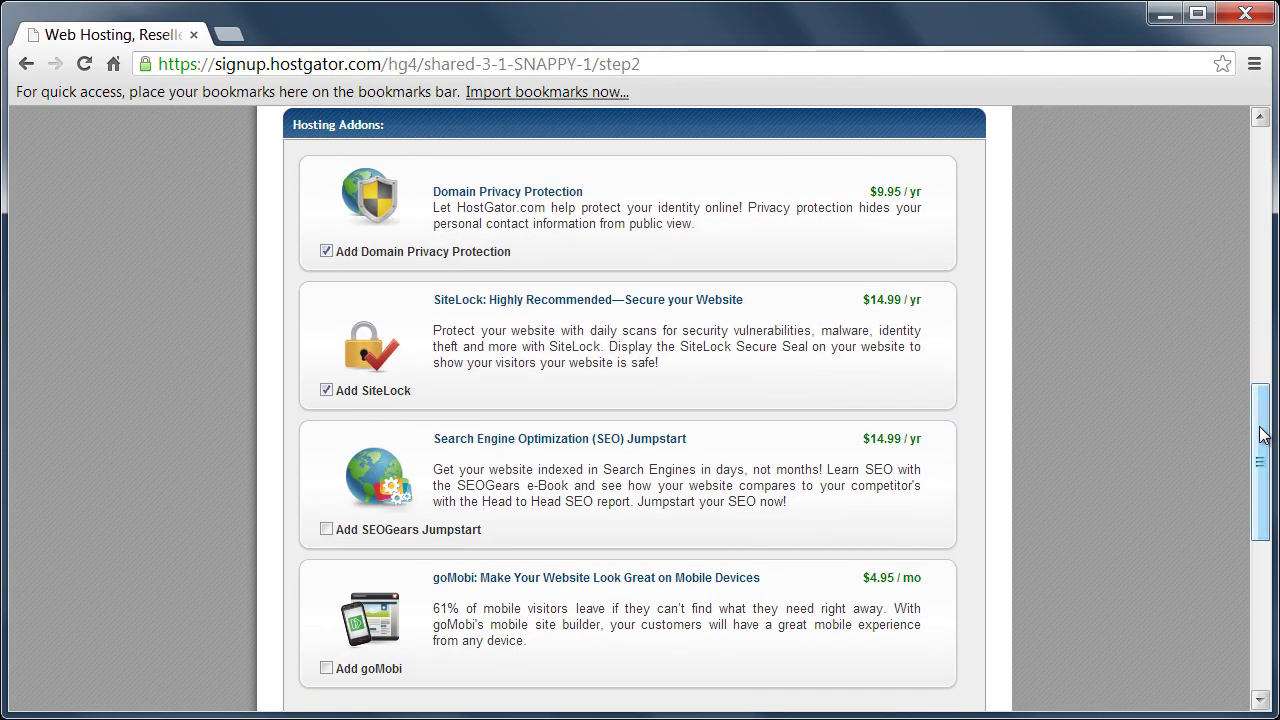
# - Uncheck Domain Privacy Protection and SiteLock, then accept the terms and conditions
pyautogui.click(327, 252)
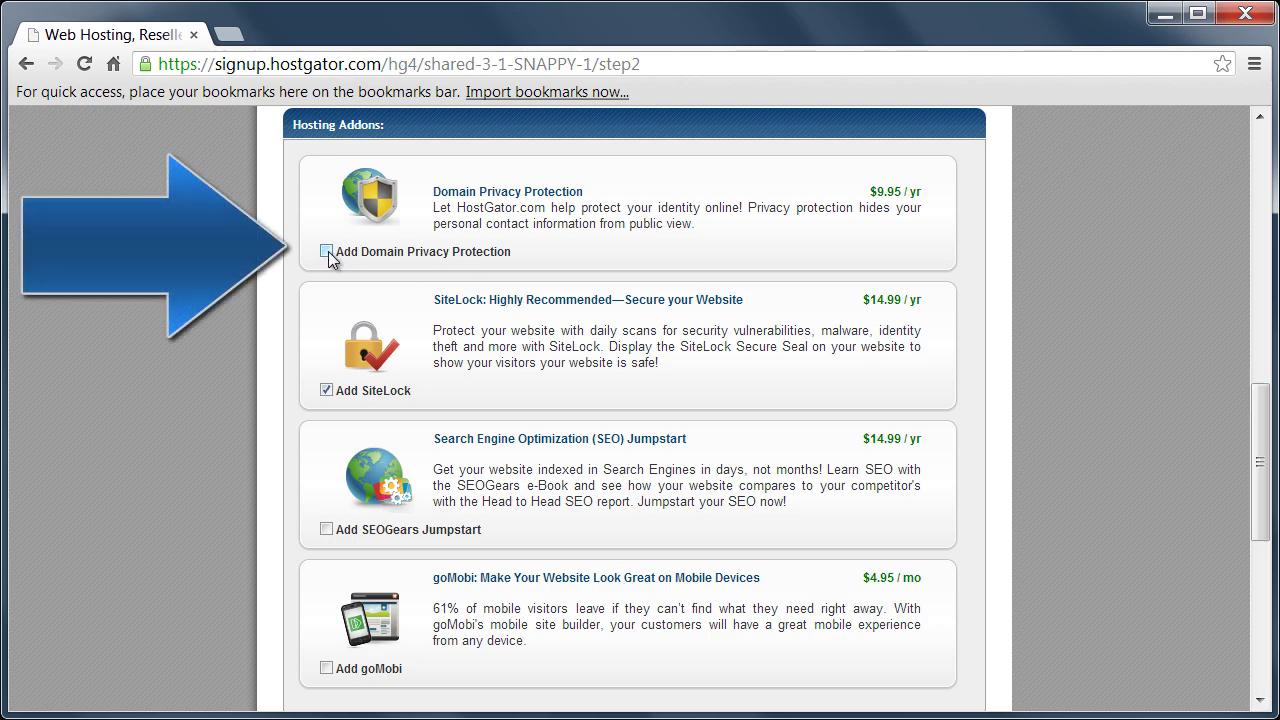
pyautogui.click(325, 391)
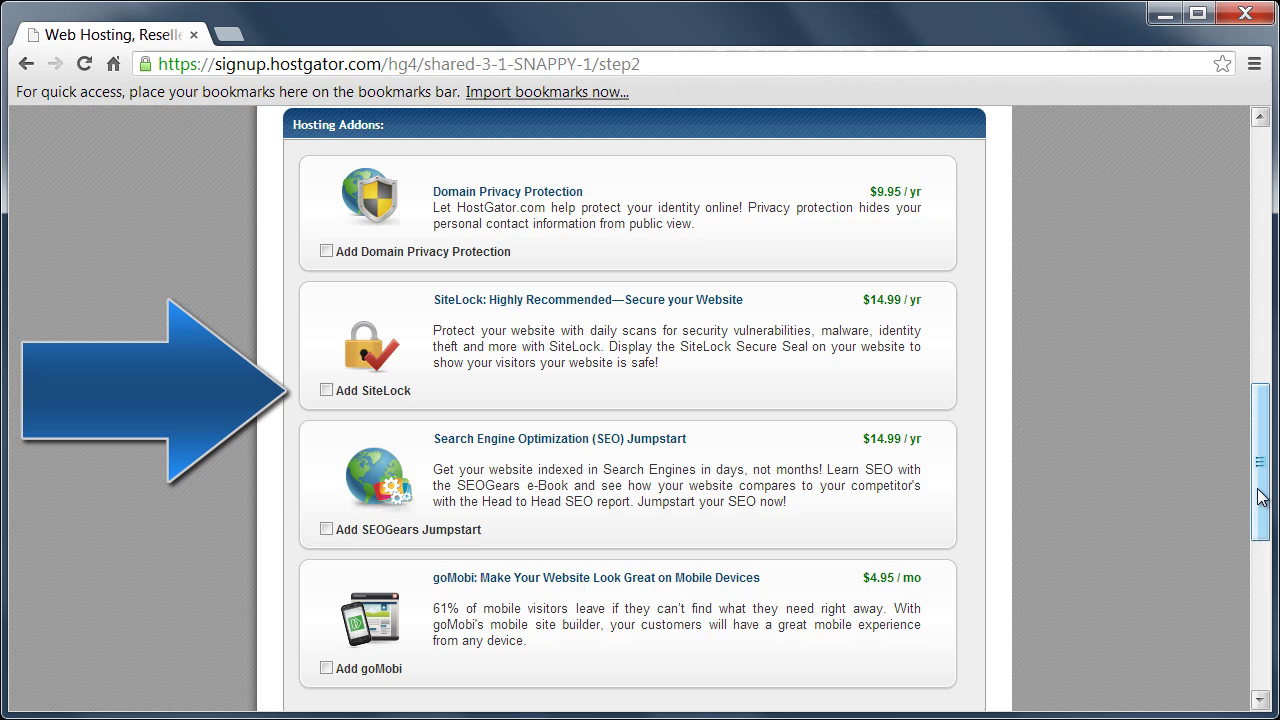
pyautogui.moveTo(1262, 495); pyautogui.dragTo(1261, 660)
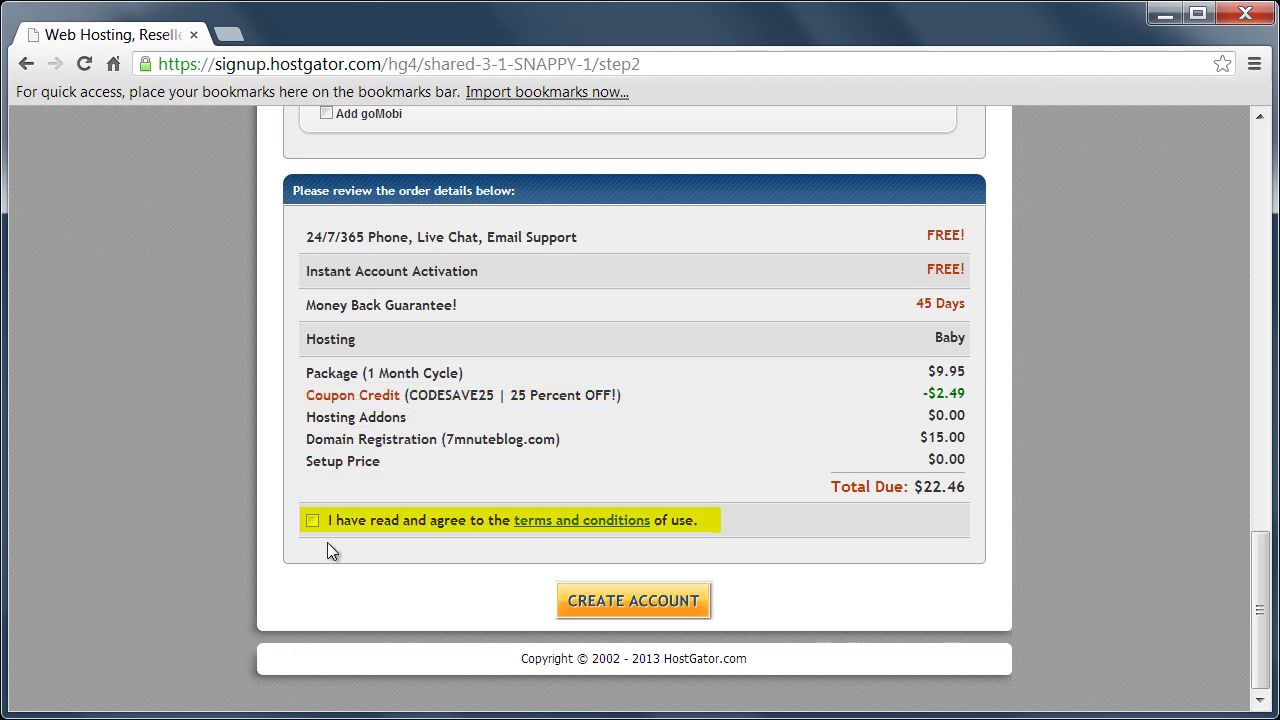
pyautogui.click(312, 521)
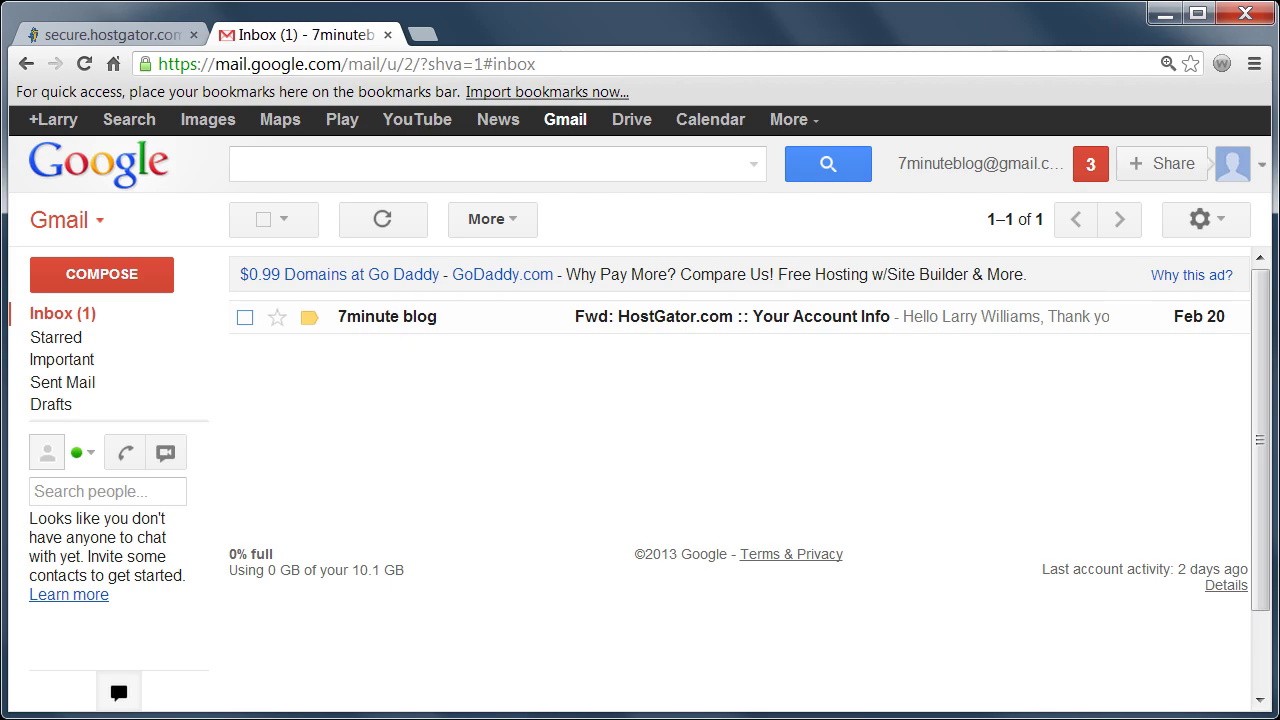
# - Open the forwarded 'HostGator.com :: Your Account Info' email
pyautogui.click(388, 318)
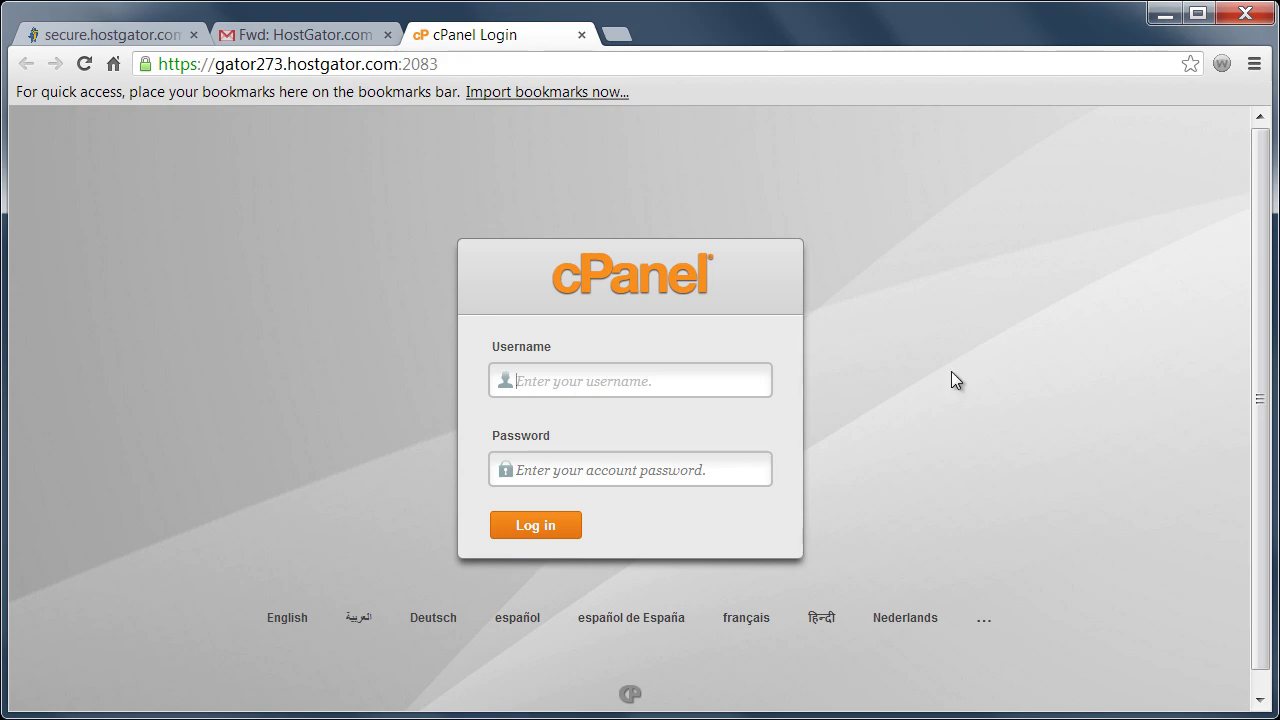
# - Copy the username from the account email into the cPanel Username field
pyautogui.click(322, 41)
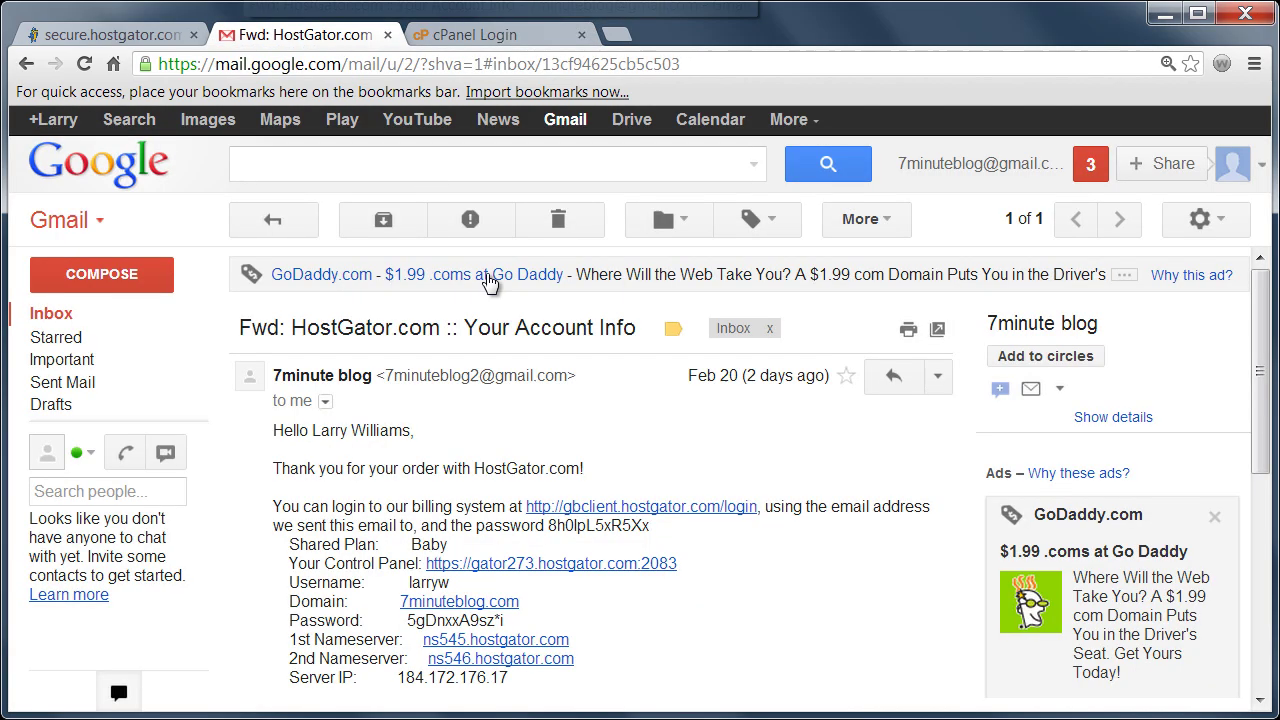
pyautogui.moveTo(456, 588); pyautogui.dragTo(406, 586)
pyautogui.rightClick(431, 590)
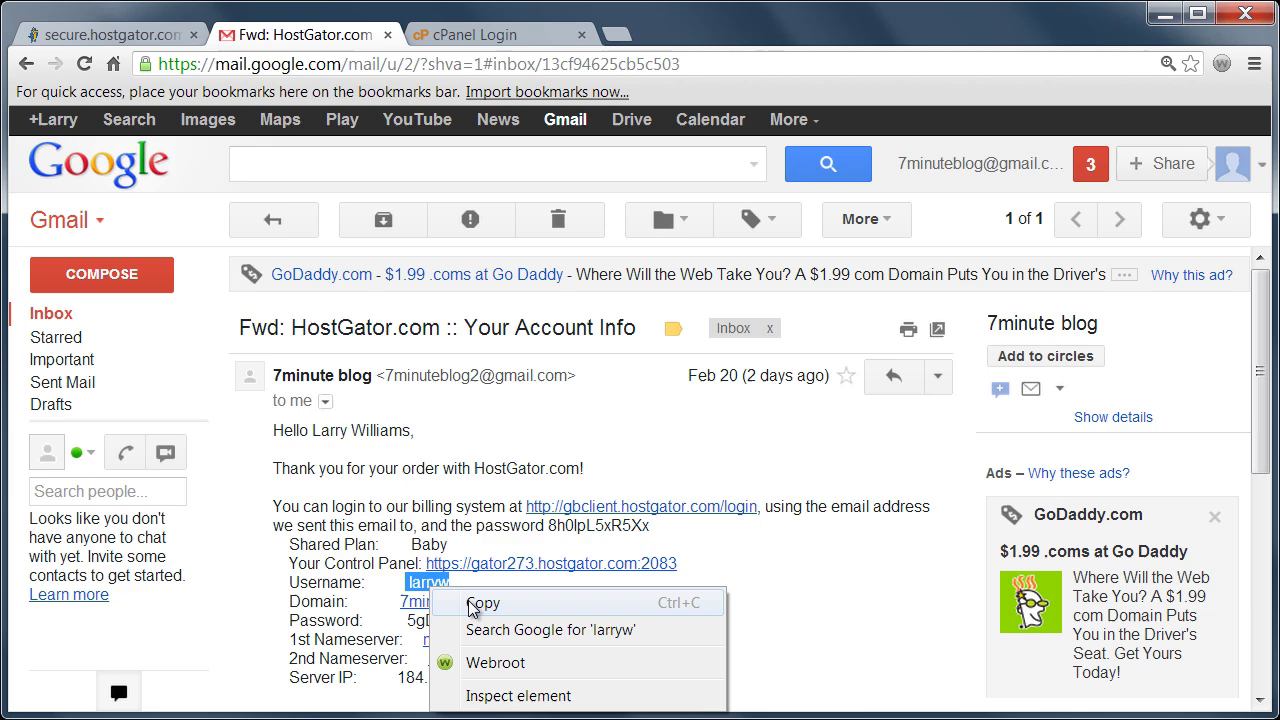
pyautogui.click(466, 603)
pyautogui.click(480, 34)
pyautogui.hotkey('ctrl', 'v')
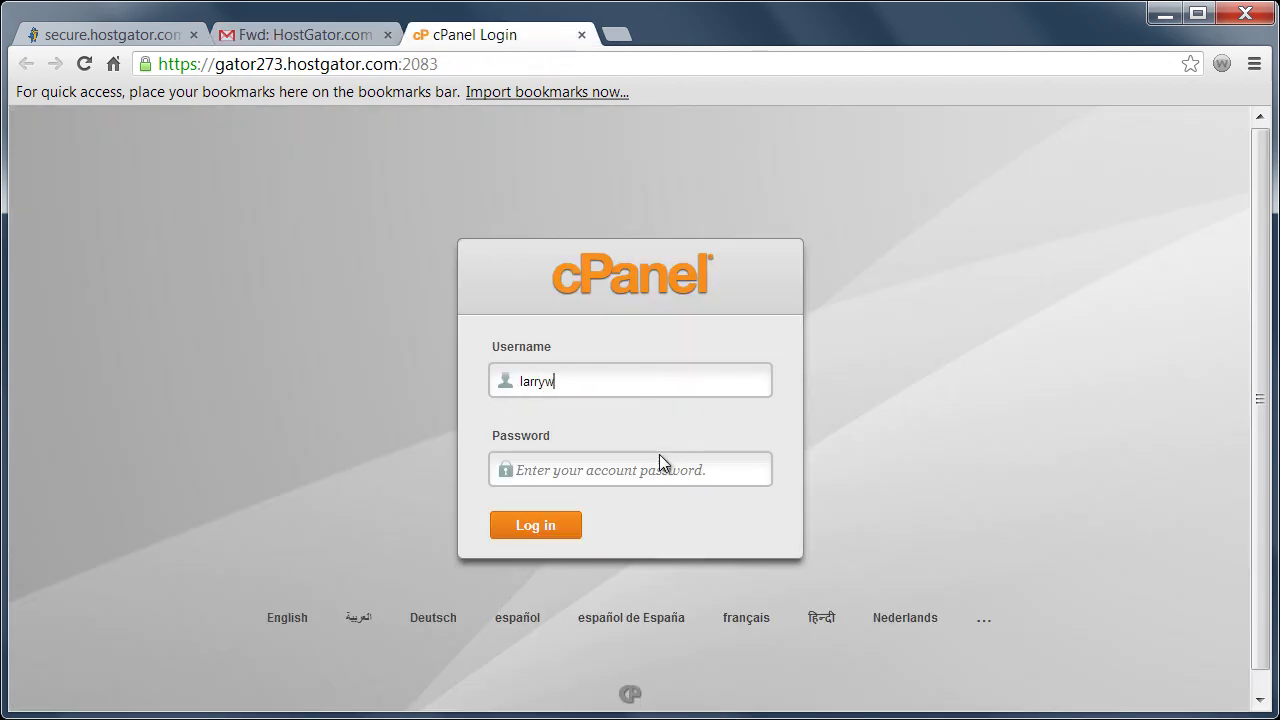
# - Copy the emailed password into the cPanel Password field and log in
pyautogui.click(330, 36)
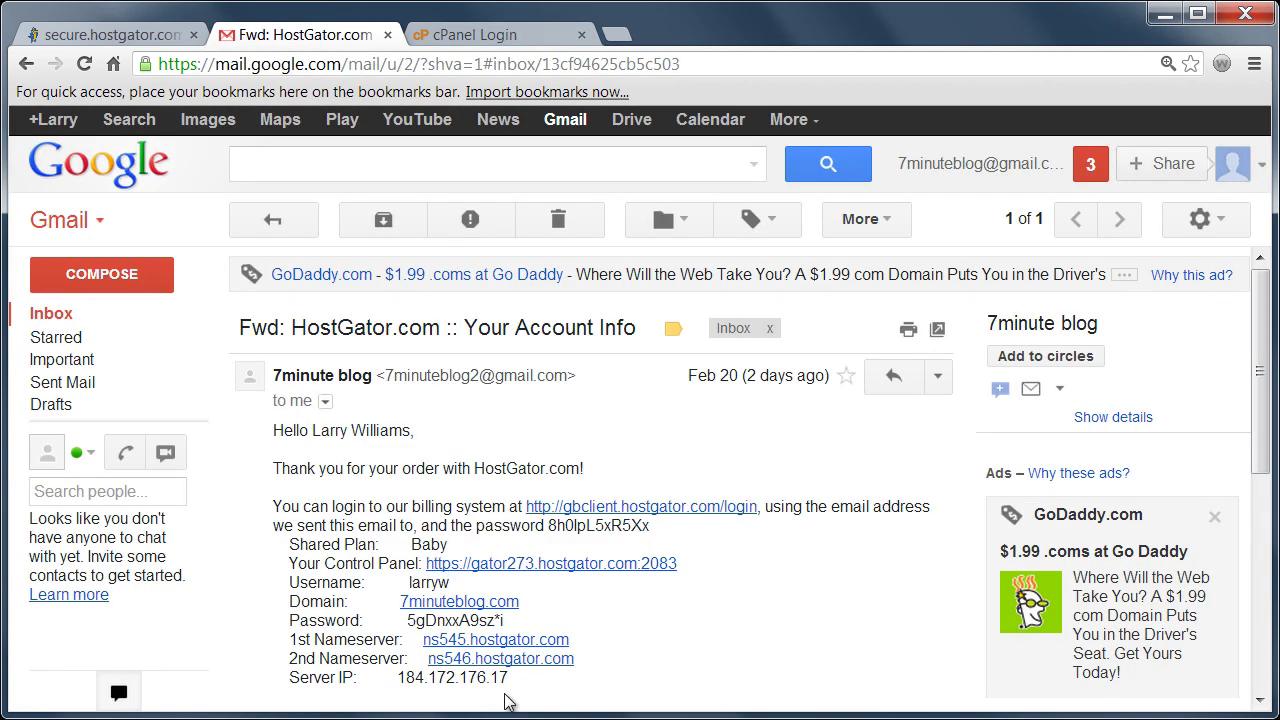
pyautogui.moveTo(508, 621); pyautogui.dragTo(401, 623)
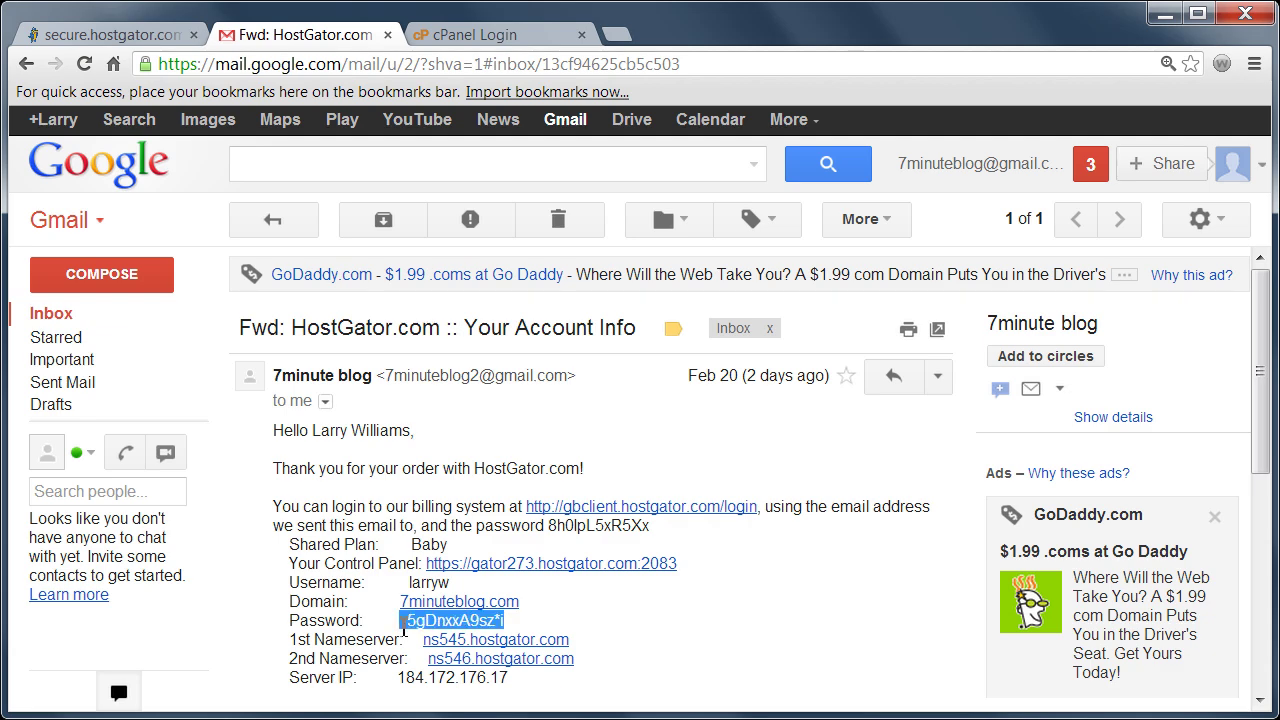
pyautogui.rightClick(438, 622)
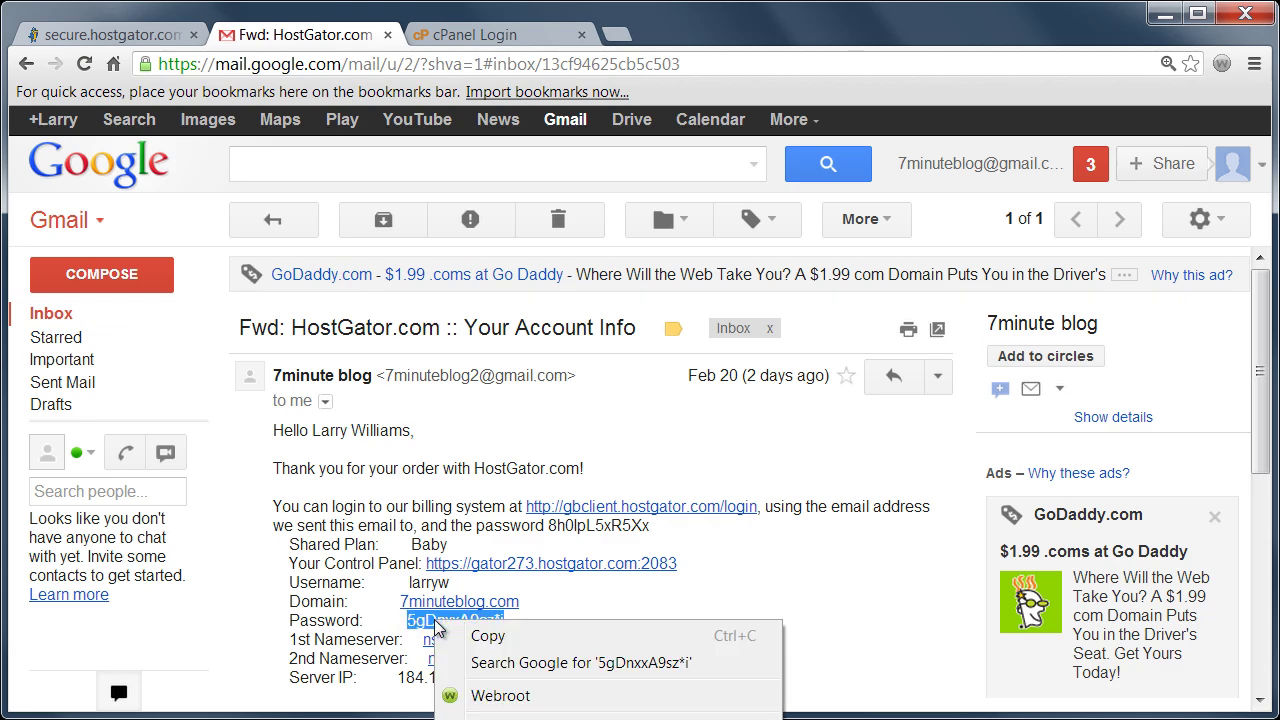
pyautogui.click(500, 638)
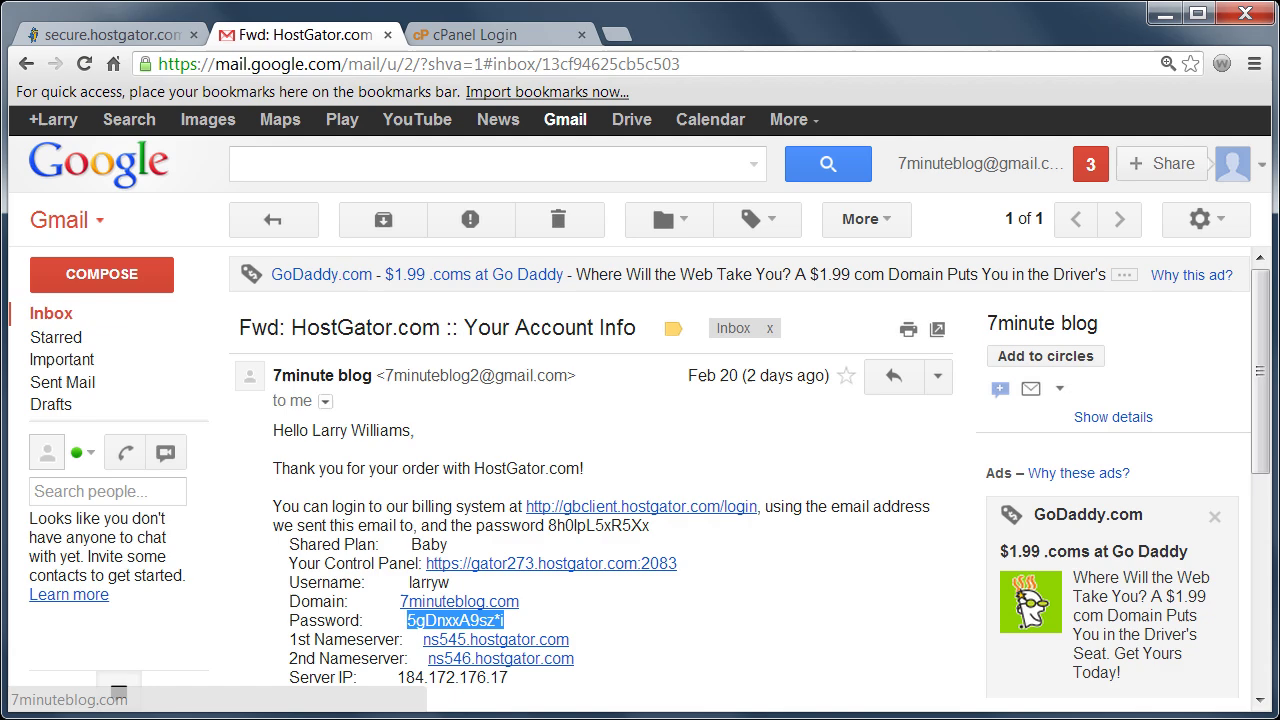
pyautogui.click(488, 36)
pyautogui.click(590, 467)
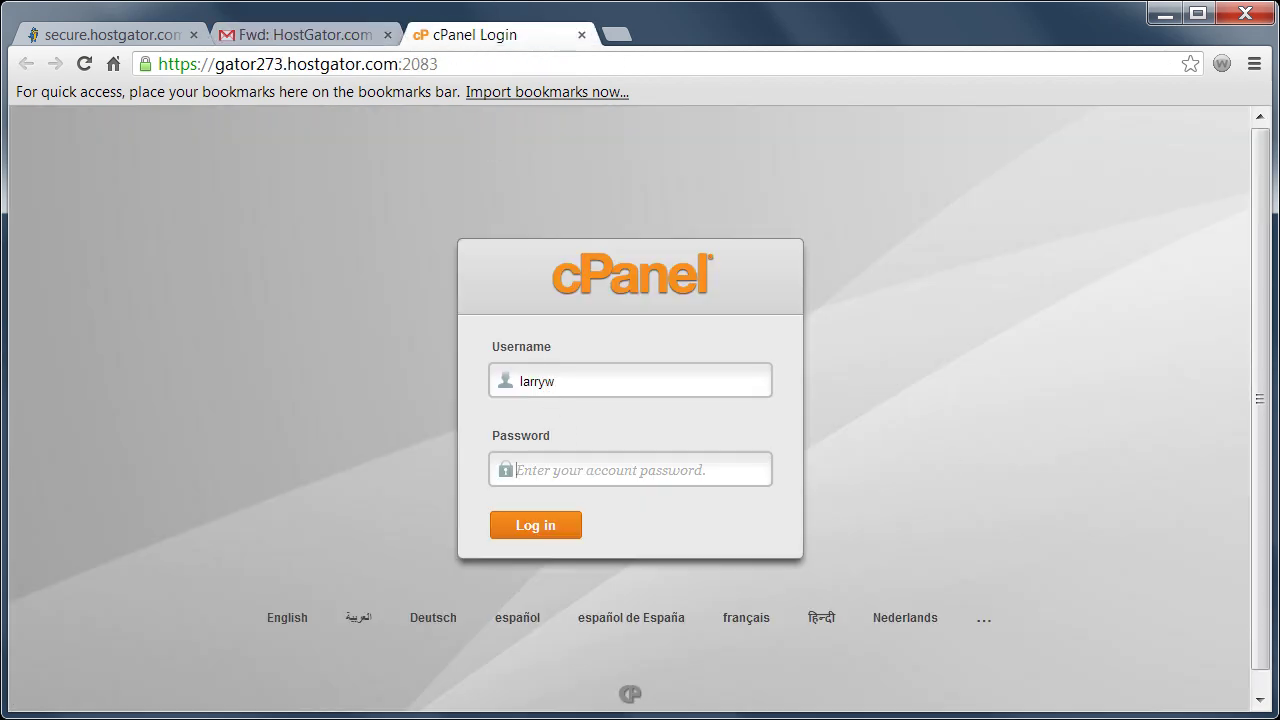
pyautogui.hotkey('ctrl', 'v')
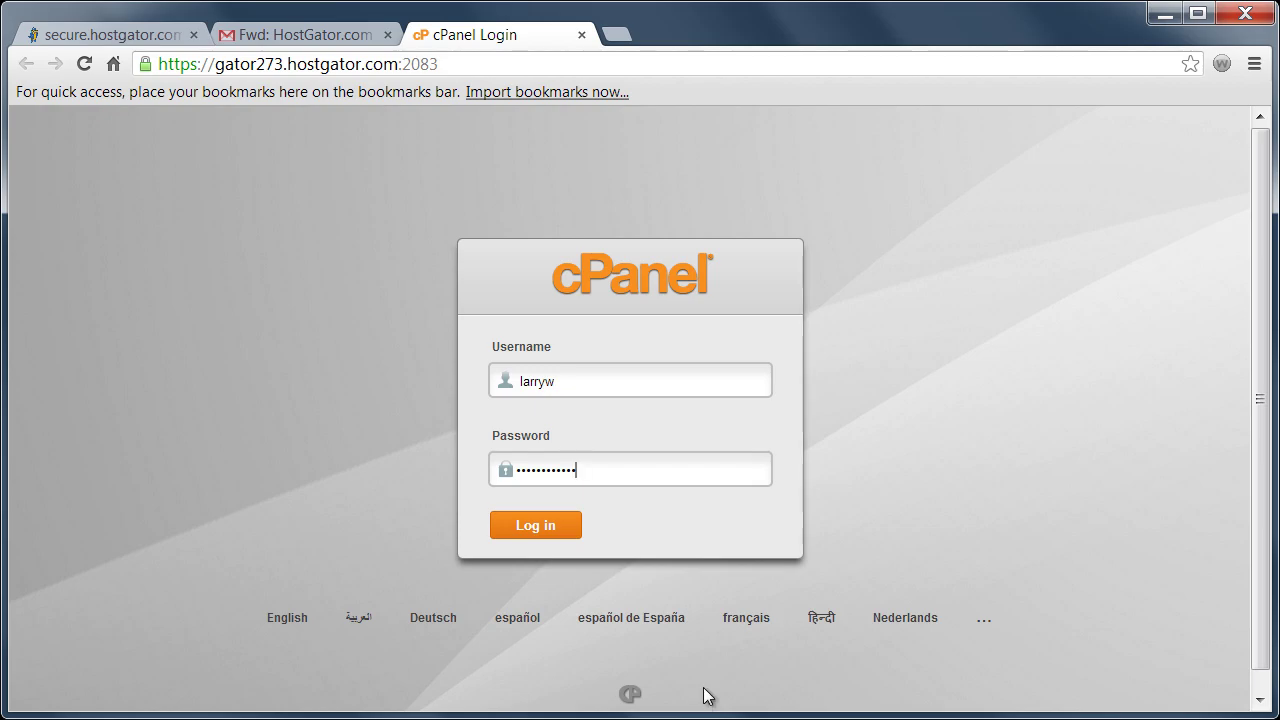
pyautogui.click(520, 530)
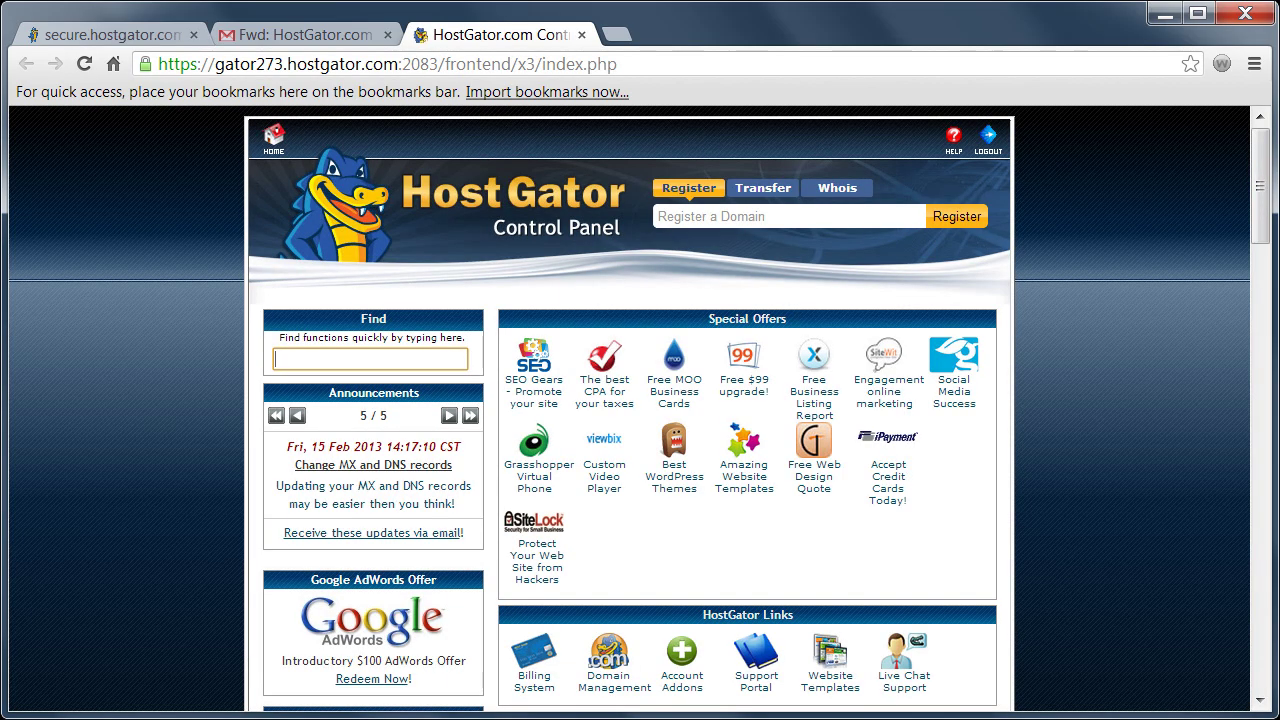
# - Open QuickInstall from the Software/Services section of cPanel
pyautogui.moveTo(1263, 204); pyautogui.dragTo(1259, 530)
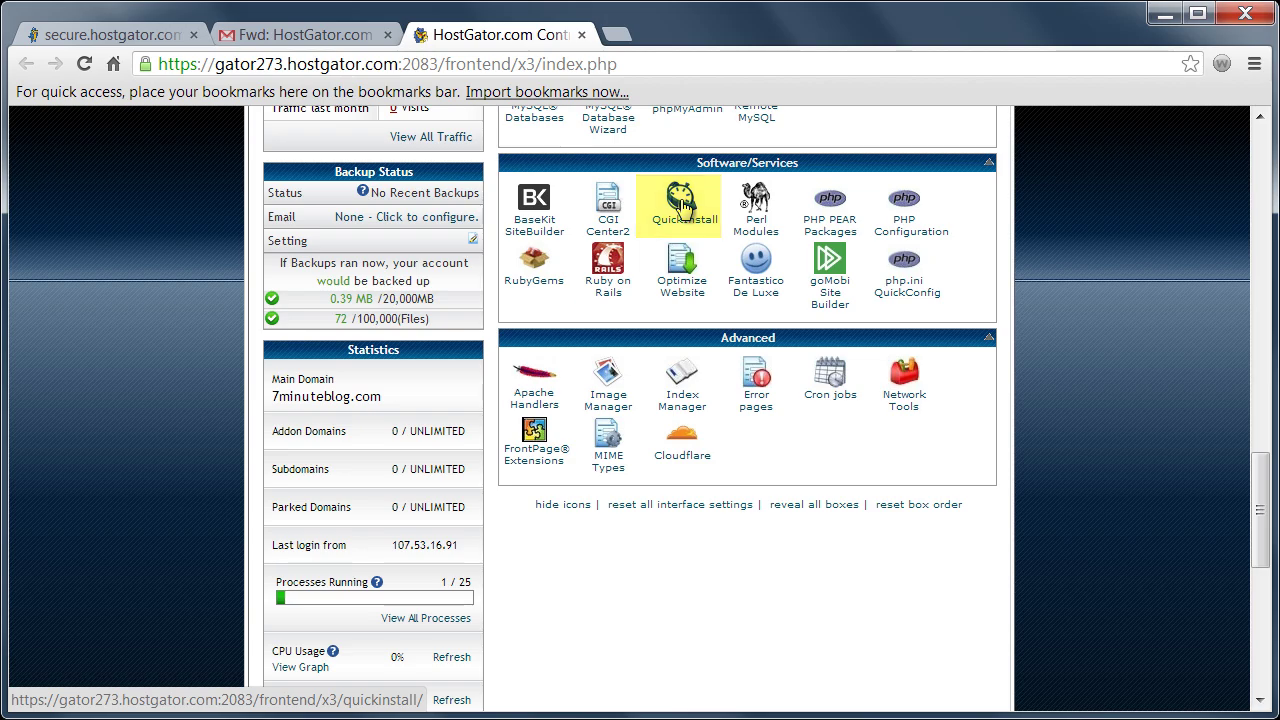
pyautogui.click(683, 203)
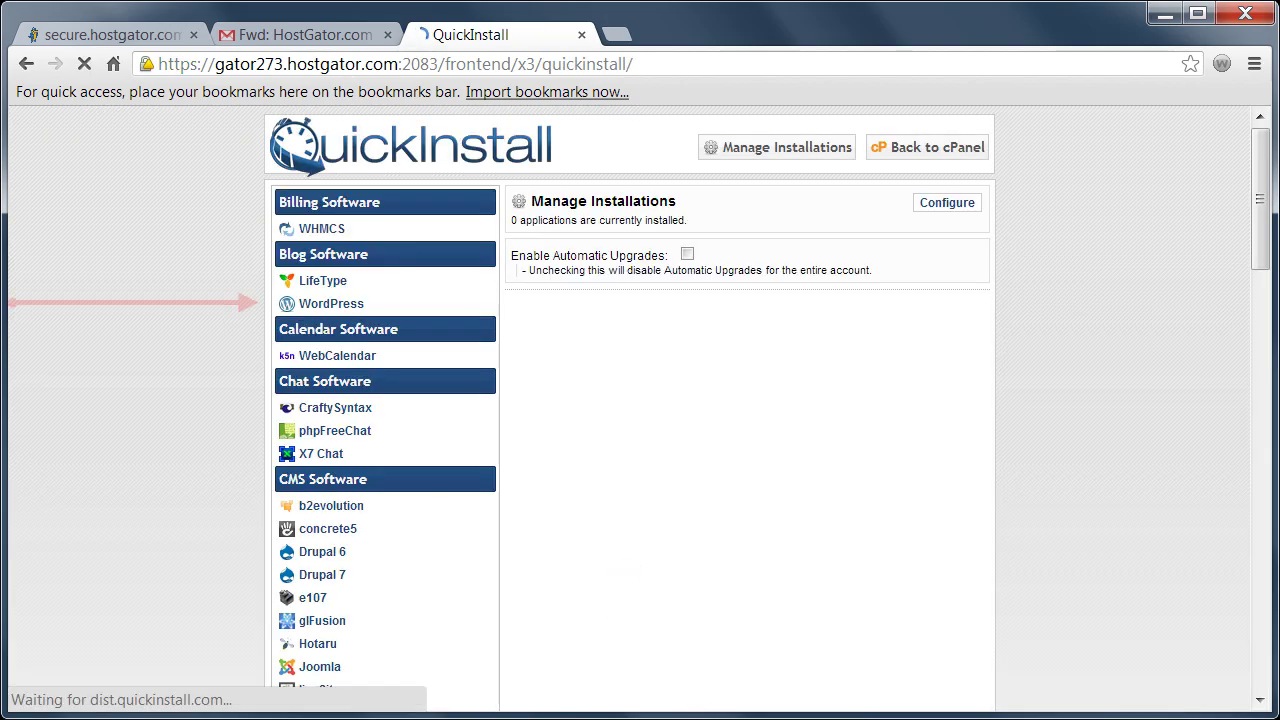
# - Choose WordPress for 7minuteblog.com and enter the admin email address
pyautogui.click(325, 304)
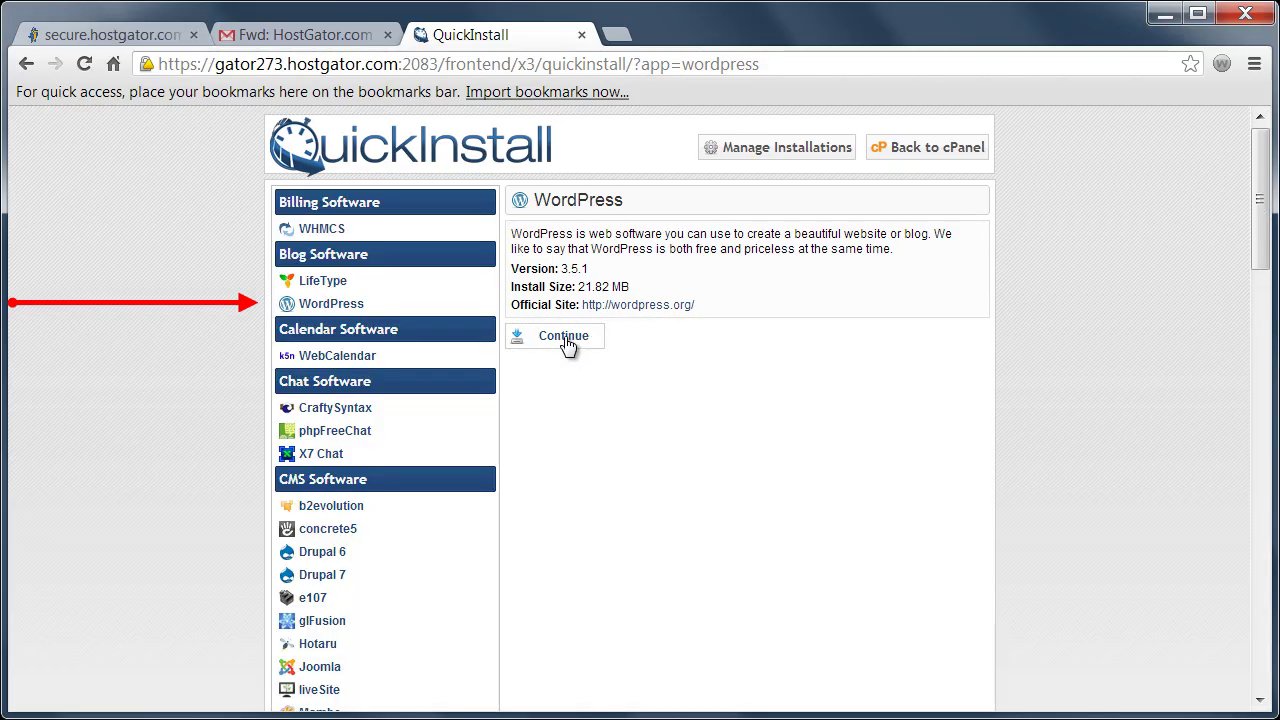
pyautogui.click(567, 345)
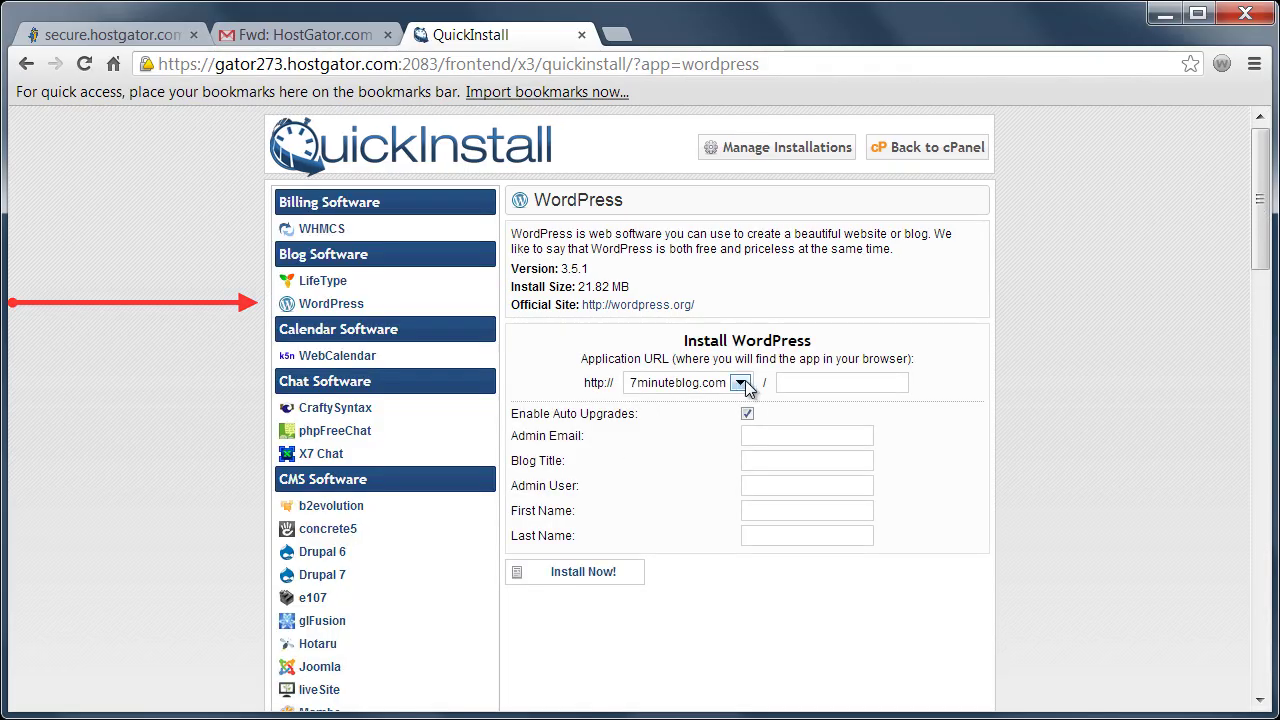
pyautogui.click(806, 435)
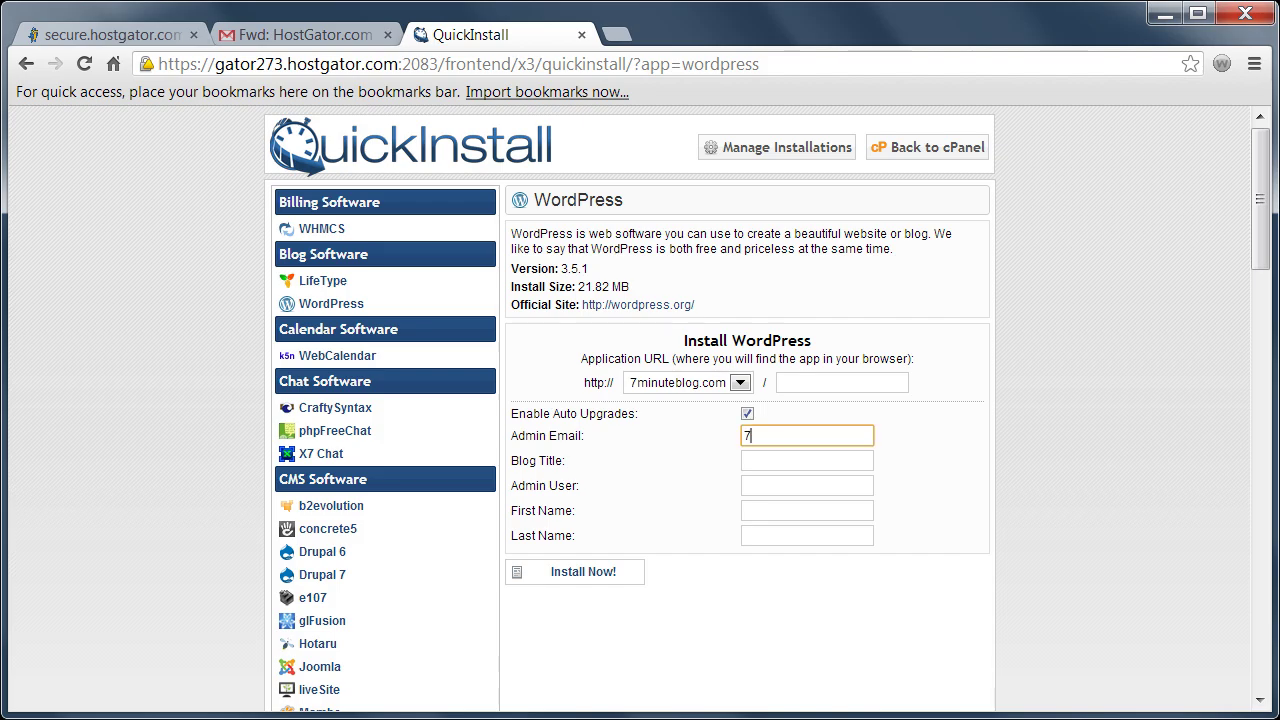
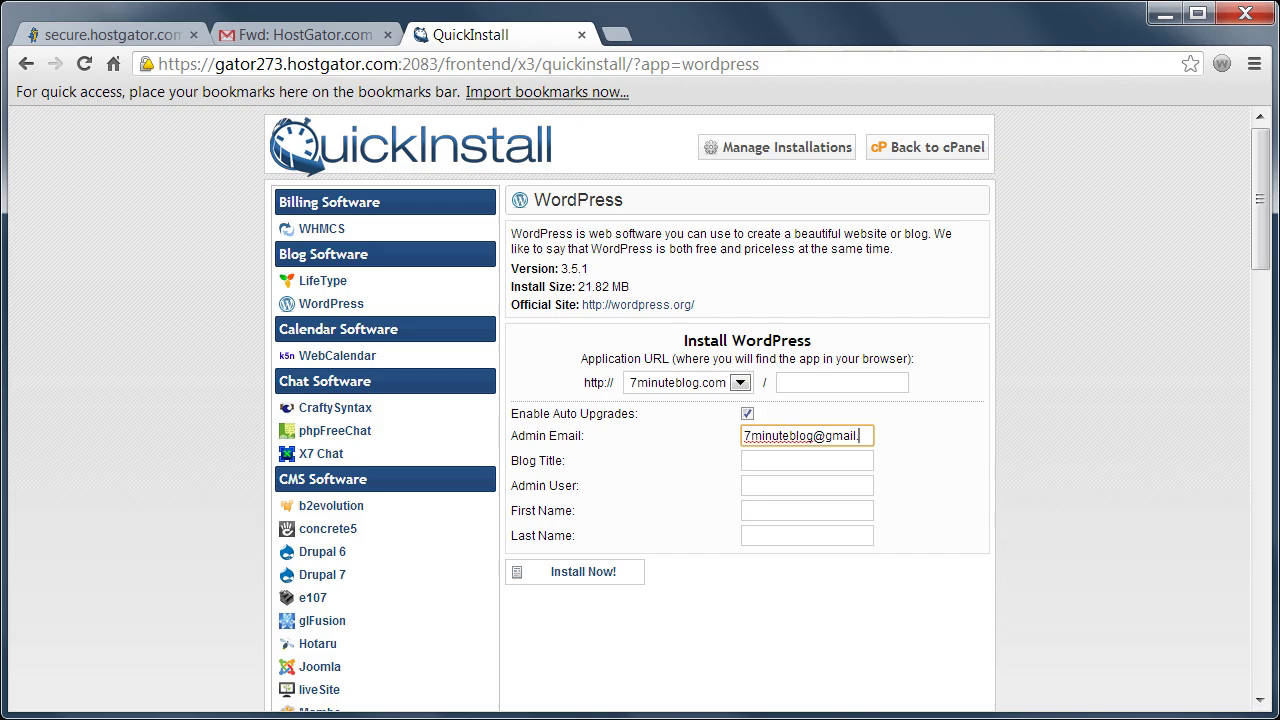
pyautogui.click(806, 460)
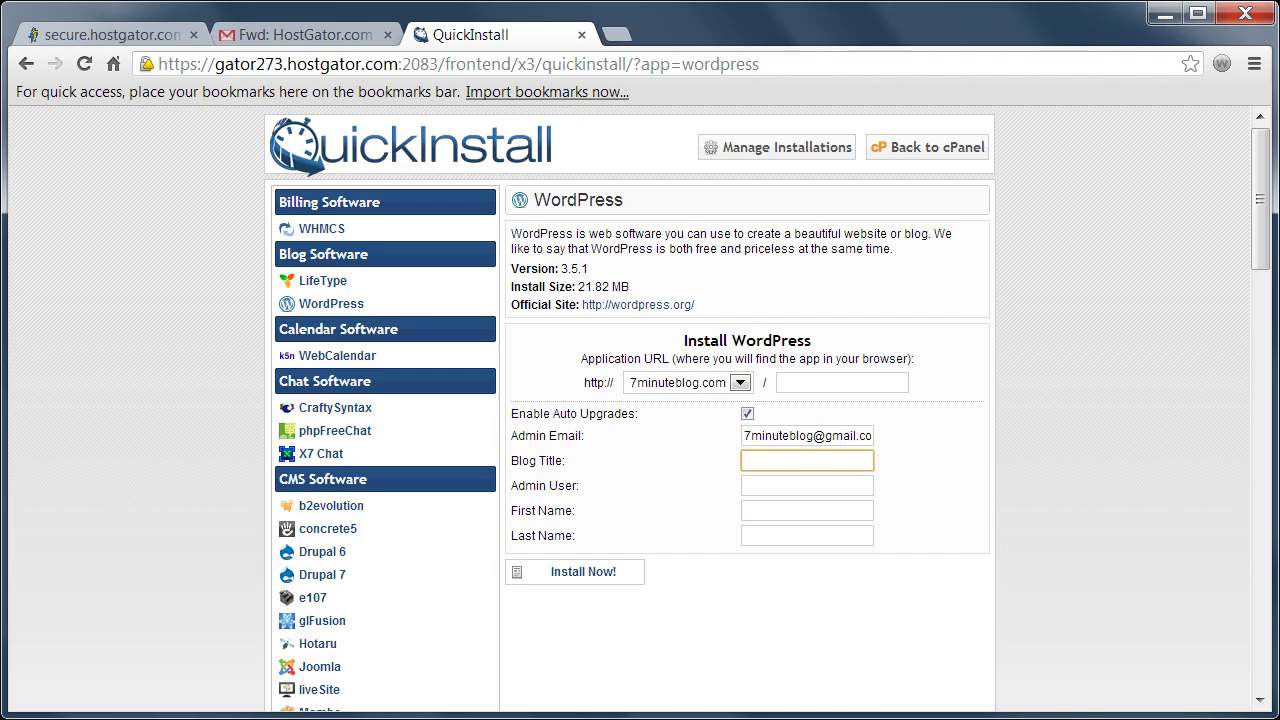
pyautogui.write('7minuteblog')
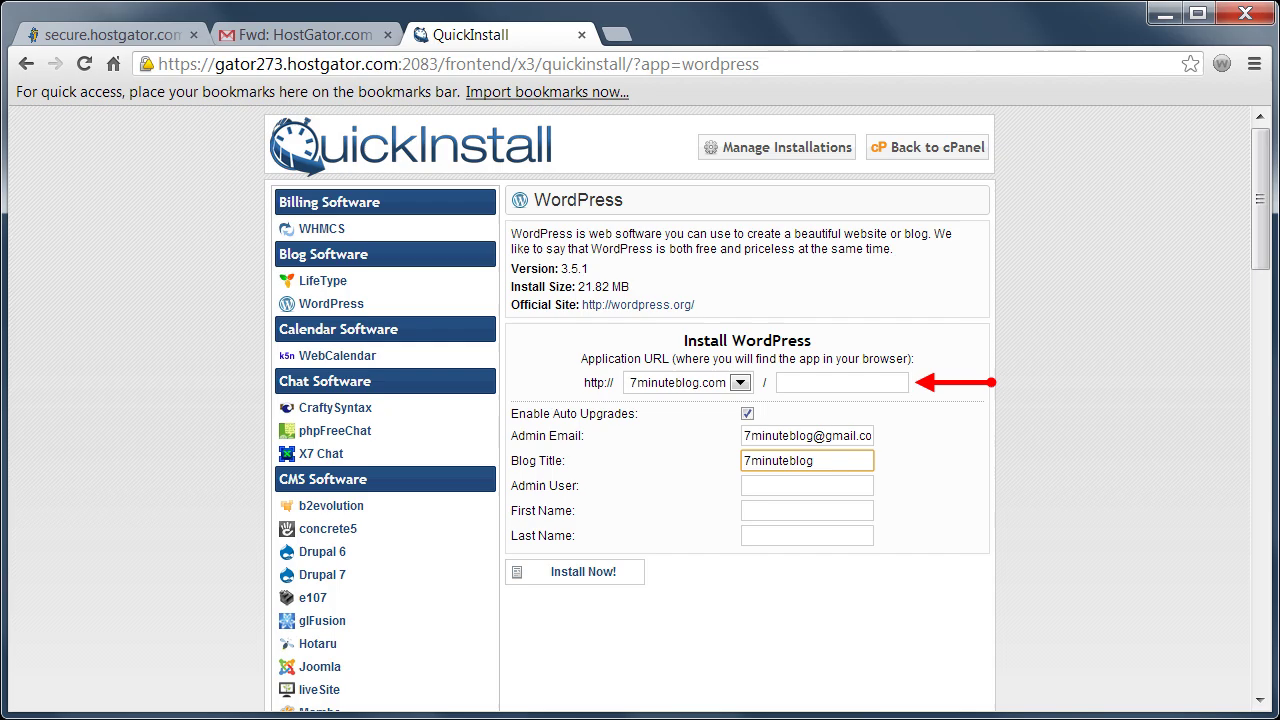
# - Enter the admin username and the admin's first and last name
pyautogui.click(806, 485)
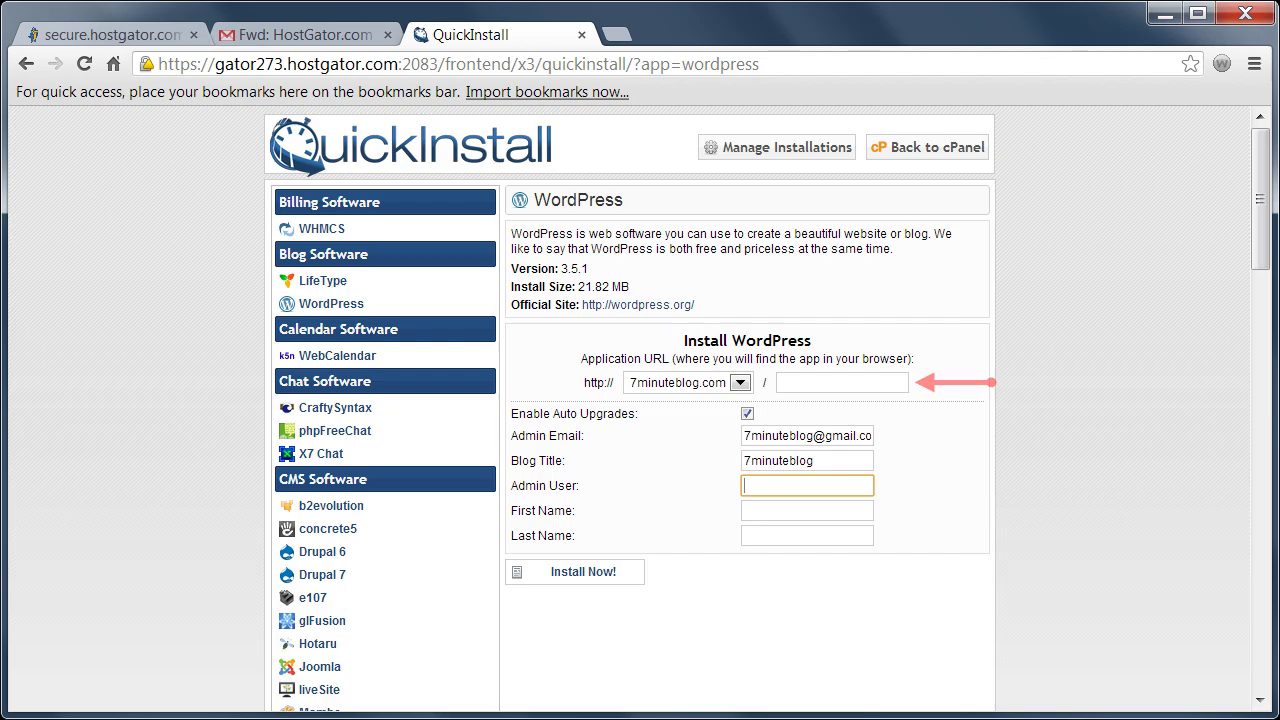
pyautogui.write('lanryw')
pyautogui.press('Tab')
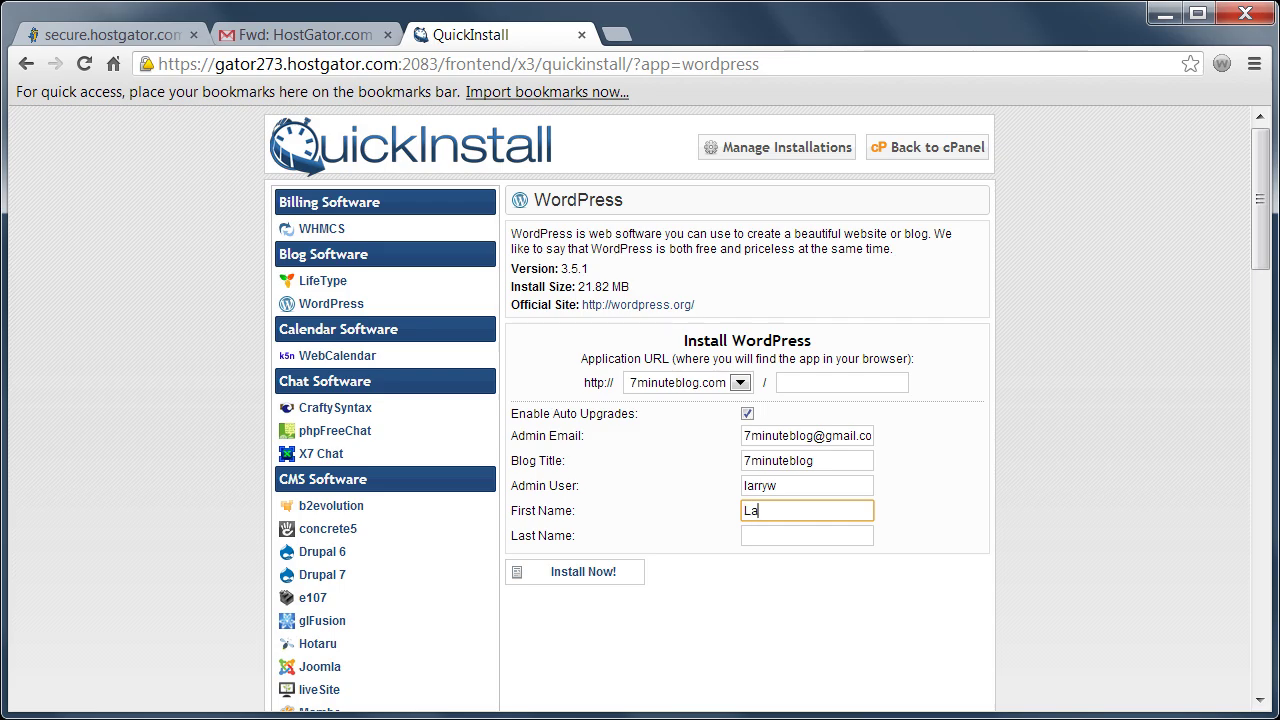
pyautogui.press('Tab')
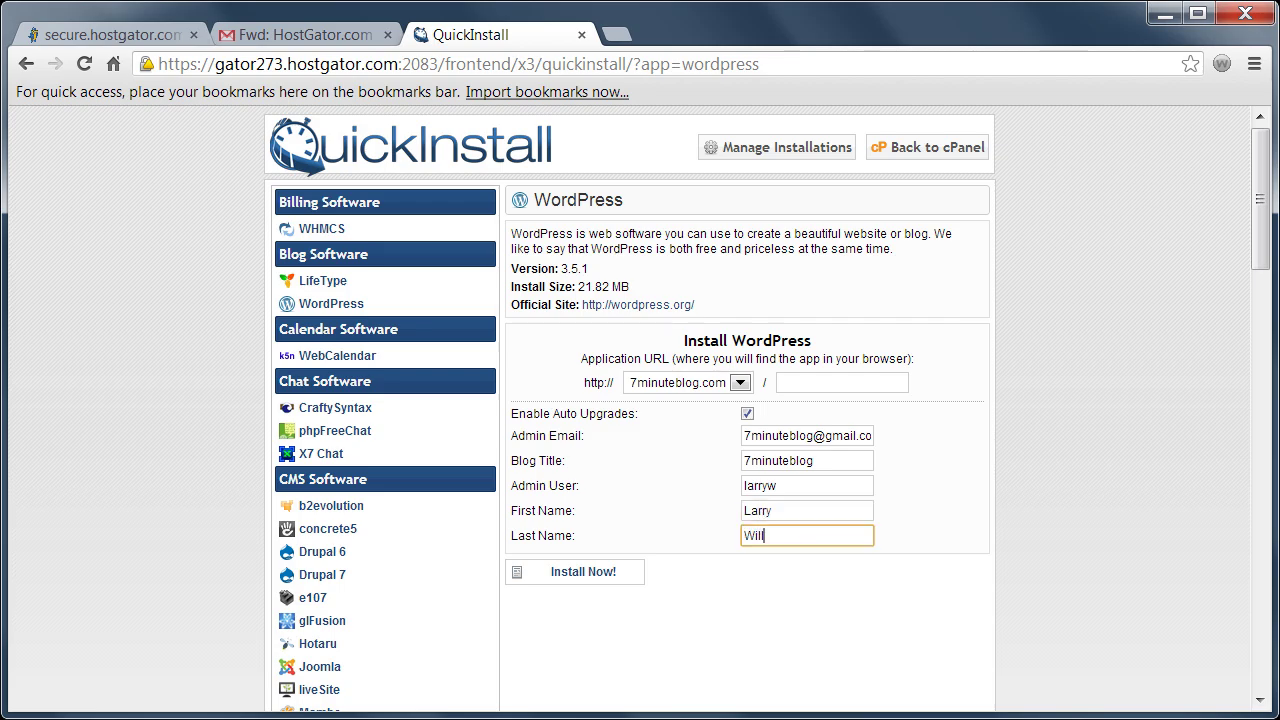
# - Install WordPress and open the new 7minuteblog site in a new tab
pyautogui.click(572, 572)
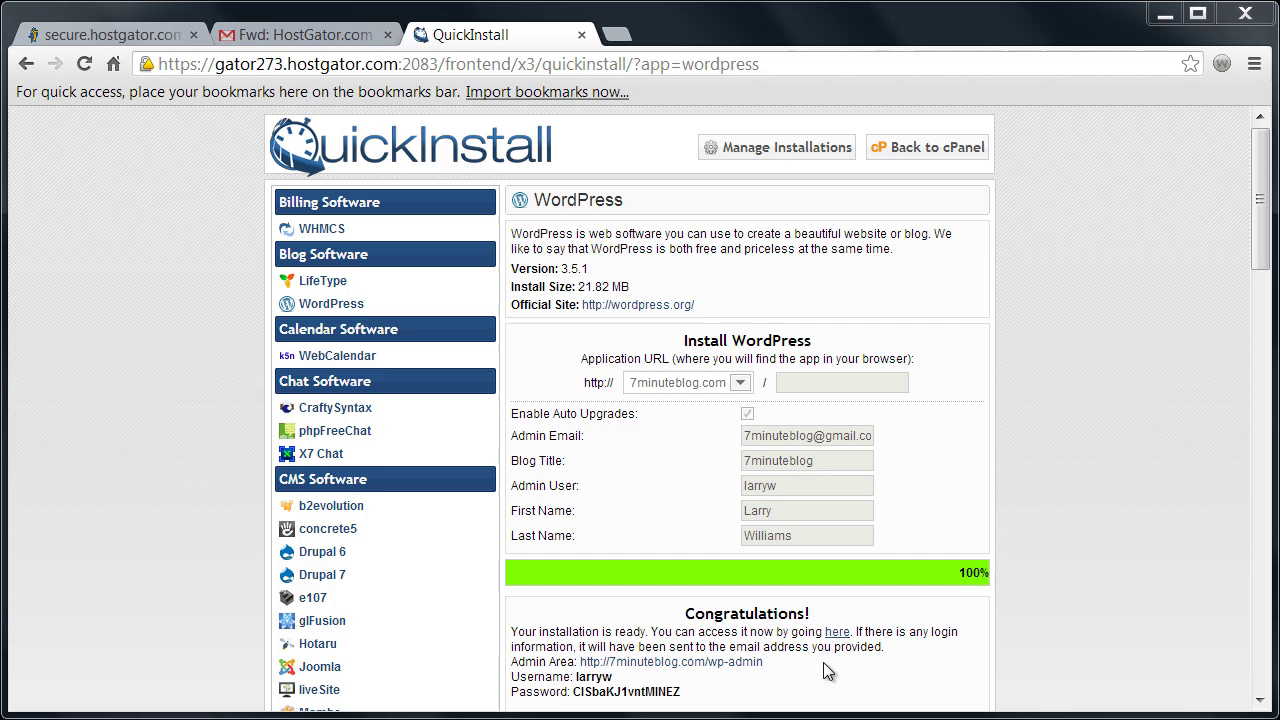
pyautogui.click(837, 632)
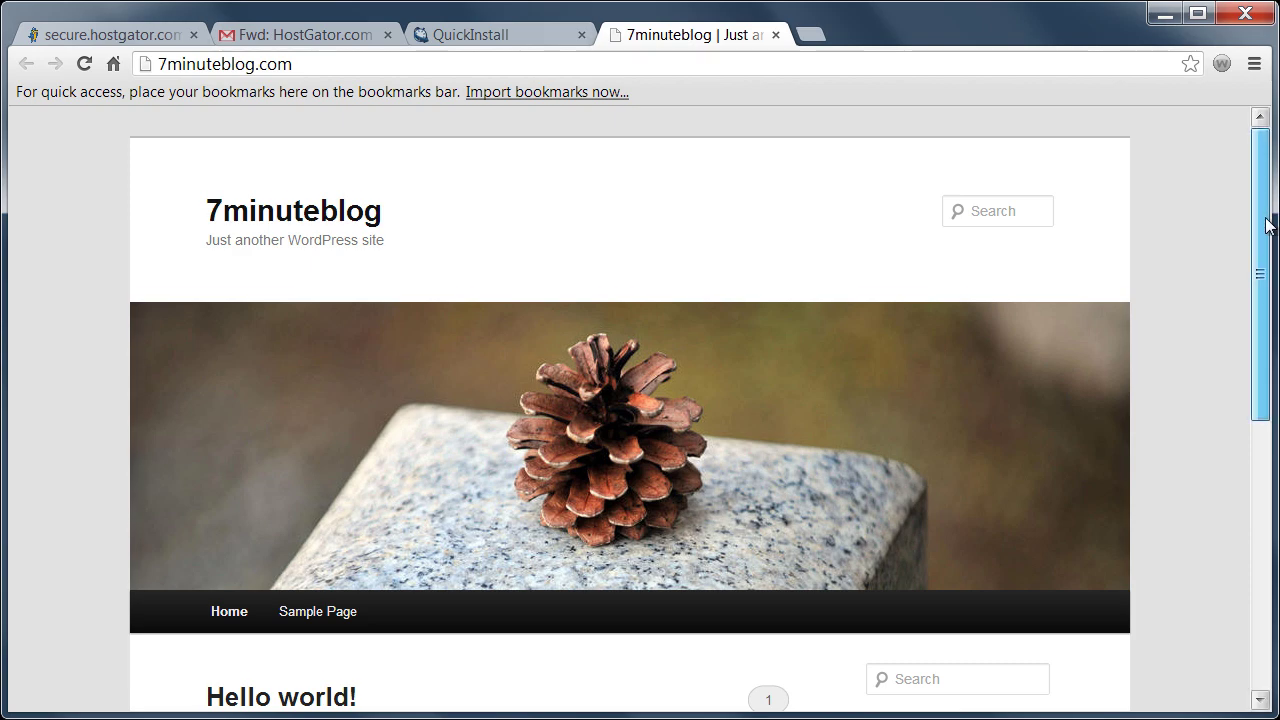
# - Browse the 7minuteblog home page and open its Sample Page
pyautogui.moveTo(1266, 215); pyautogui.dragTo(1276, 483)
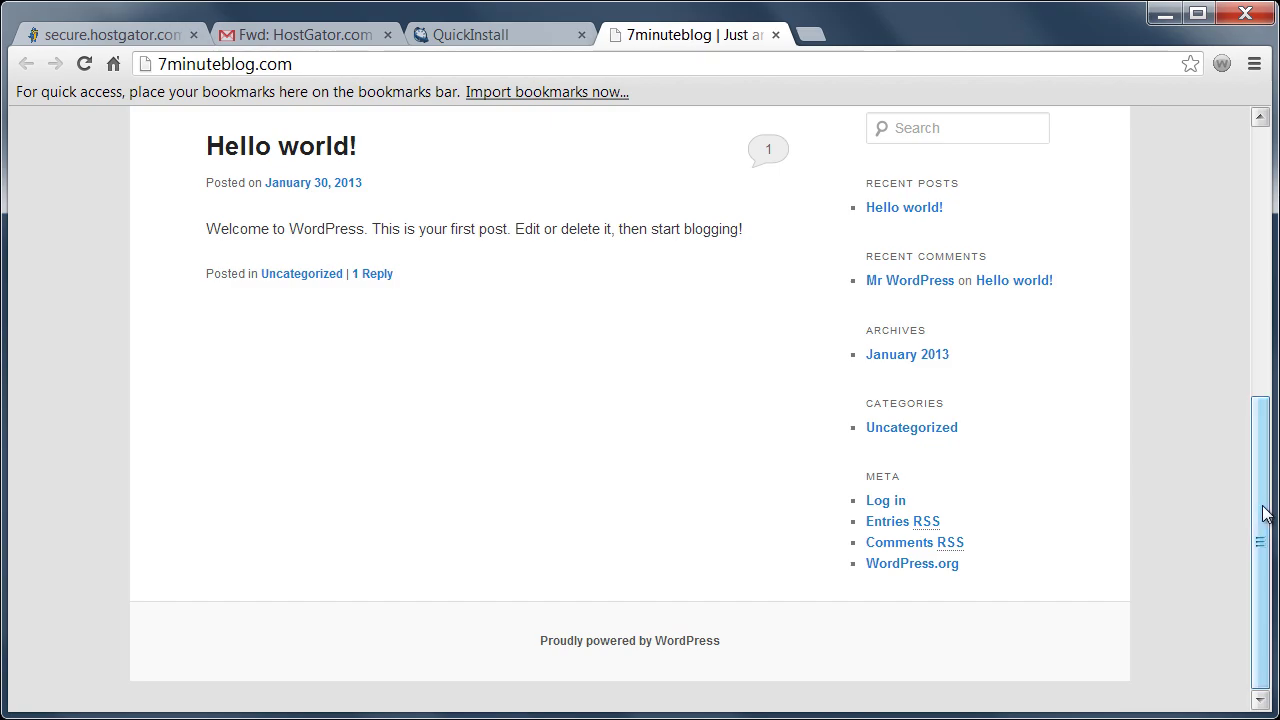
pyautogui.moveTo(1263, 513); pyautogui.dragTo(1263, 283)
pyautogui.click(286, 551)
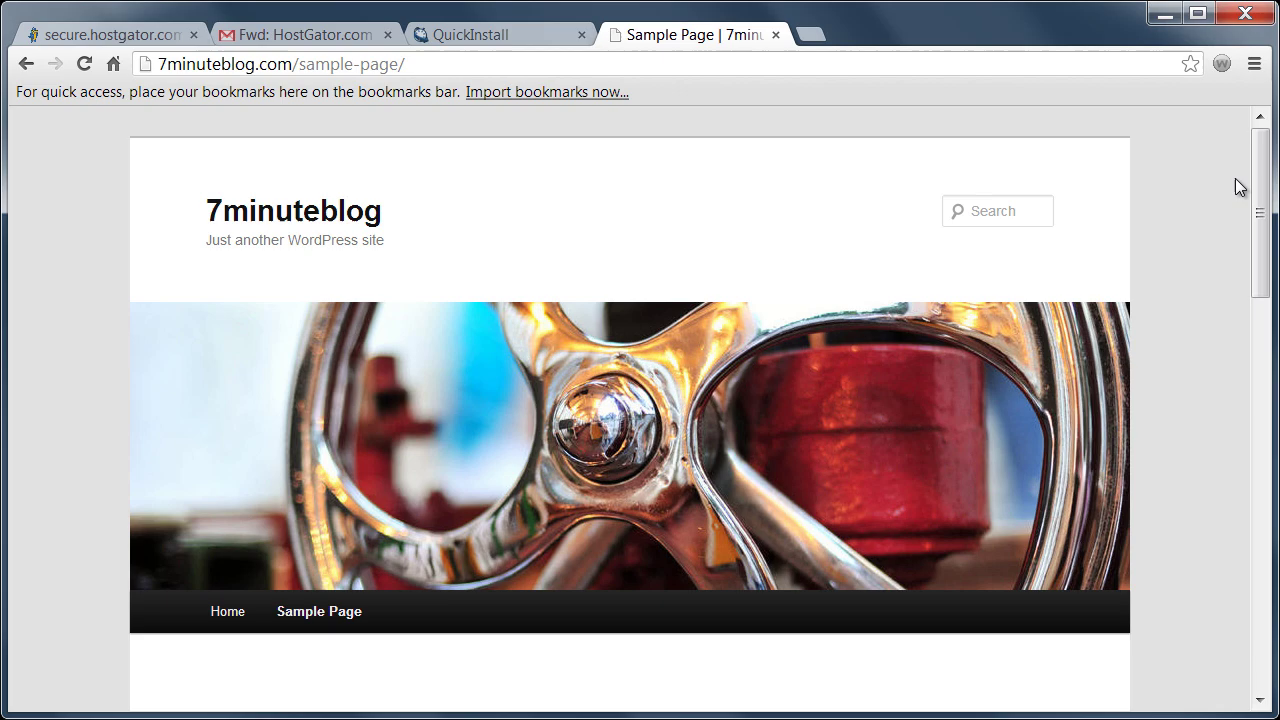
pyautogui.moveTo(1266, 163); pyautogui.dragTo(1266, 114)
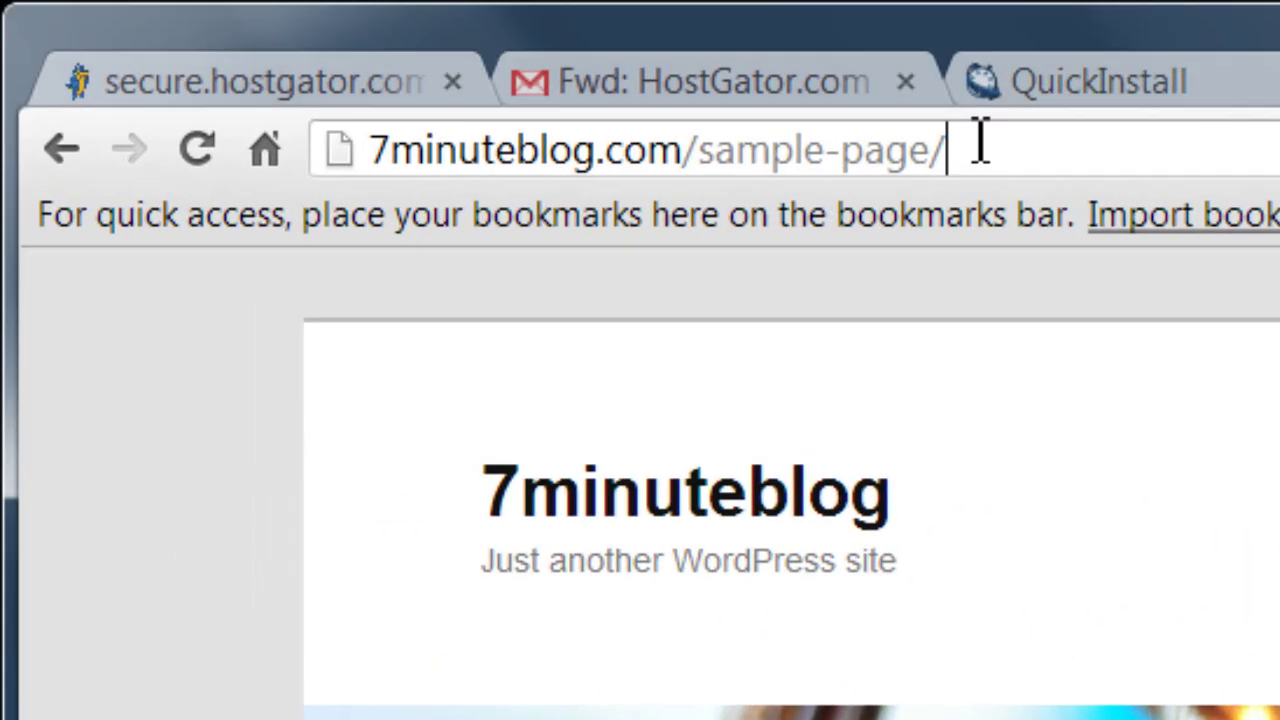
# - Change the address to 7minuteblog.com/wp-admin to reach the WordPress login page
pyautogui.click(420, 63)
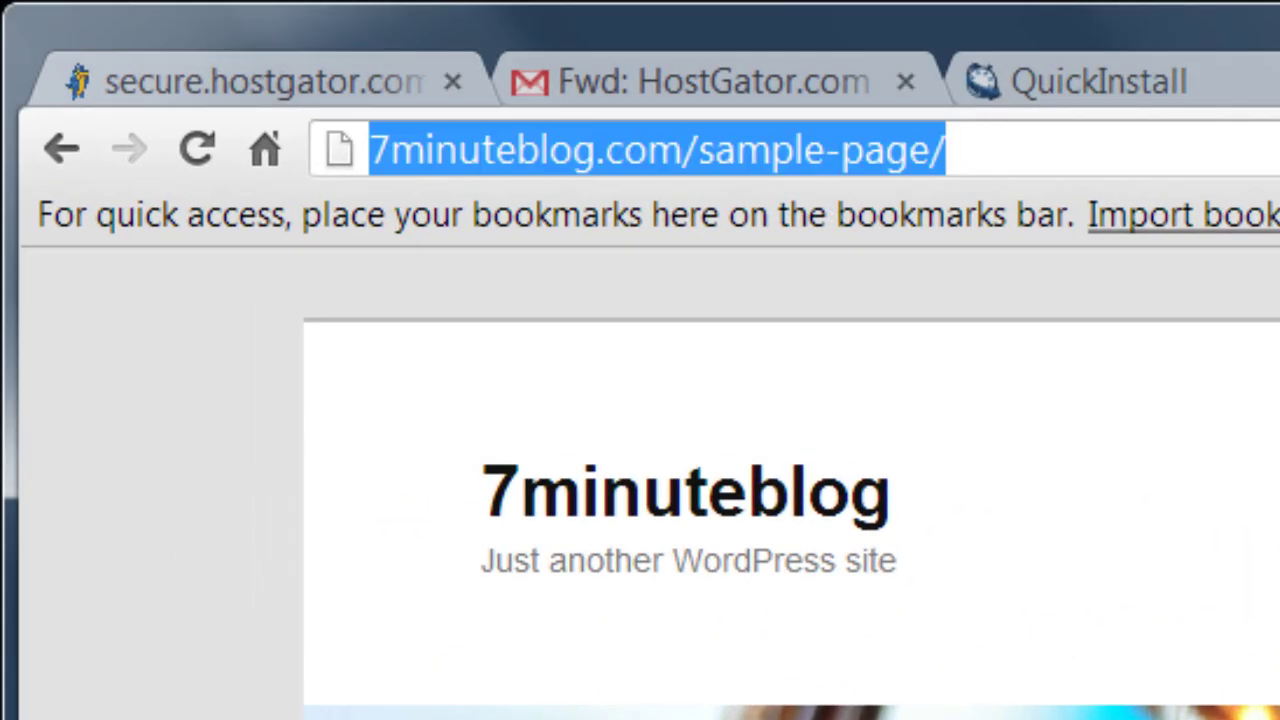
pyautogui.press('End')
pyautogui.press('BackSpace')
pyautogui.press('BackSpace')
pyautogui.press('BackSpace')
pyautogui.press('BackSpace')
pyautogui.press('BackSpace')
pyautogui.press('BackSpace')
pyautogui.press('BackSpace')
pyautogui.press('BackSpace')
pyautogui.press('BackSpace')
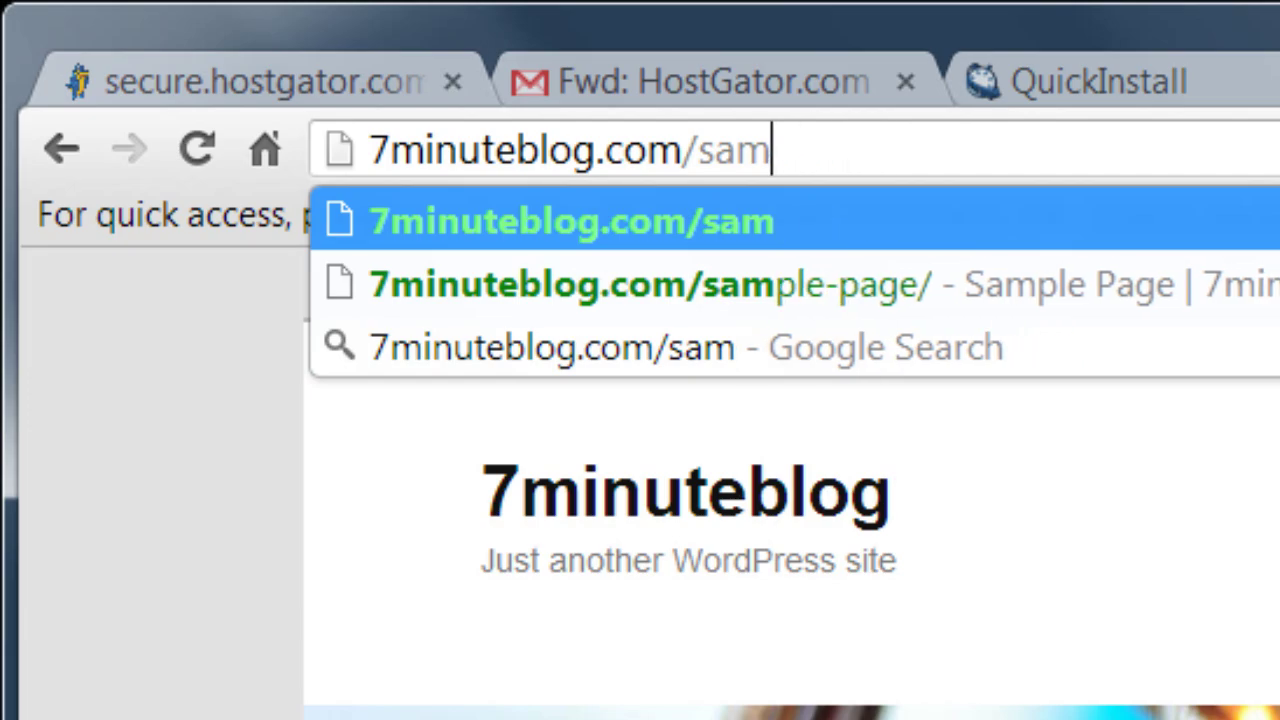
pyautogui.press('BackSpace')
pyautogui.press('BackSpace')
pyautogui.press('BackSpace')
pyautogui.write('wp-')
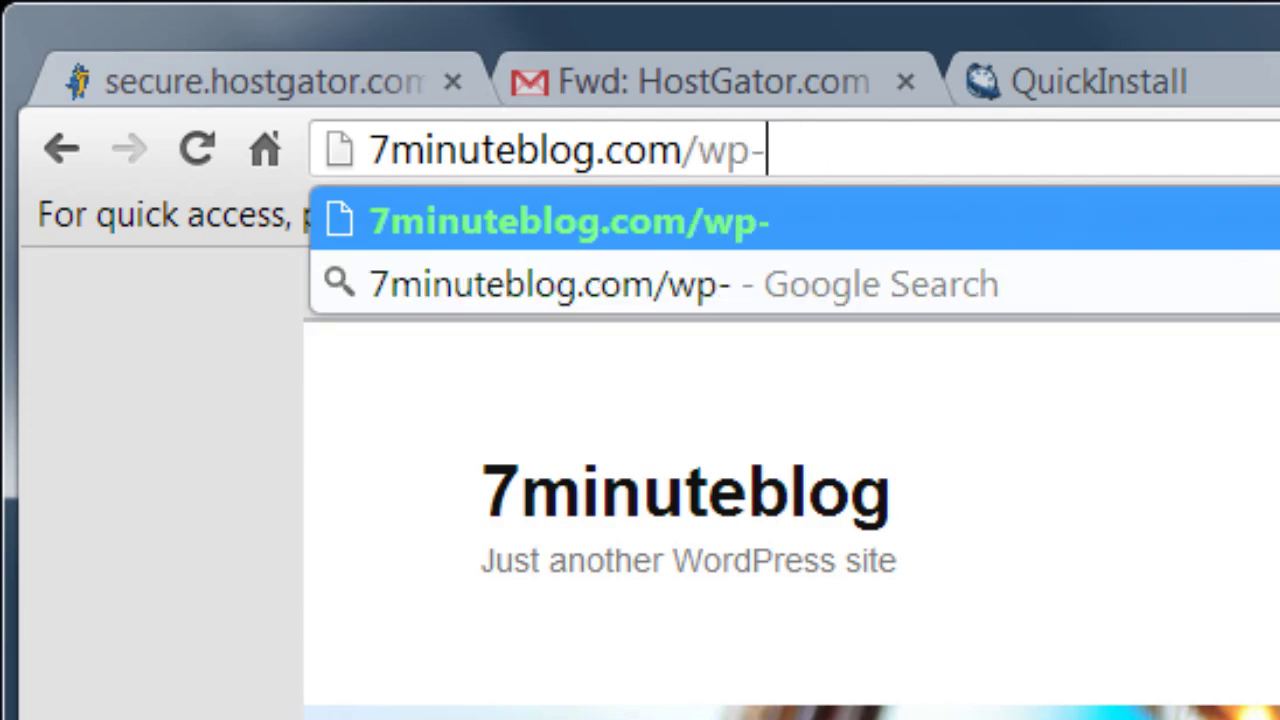
pyautogui.write('admin')
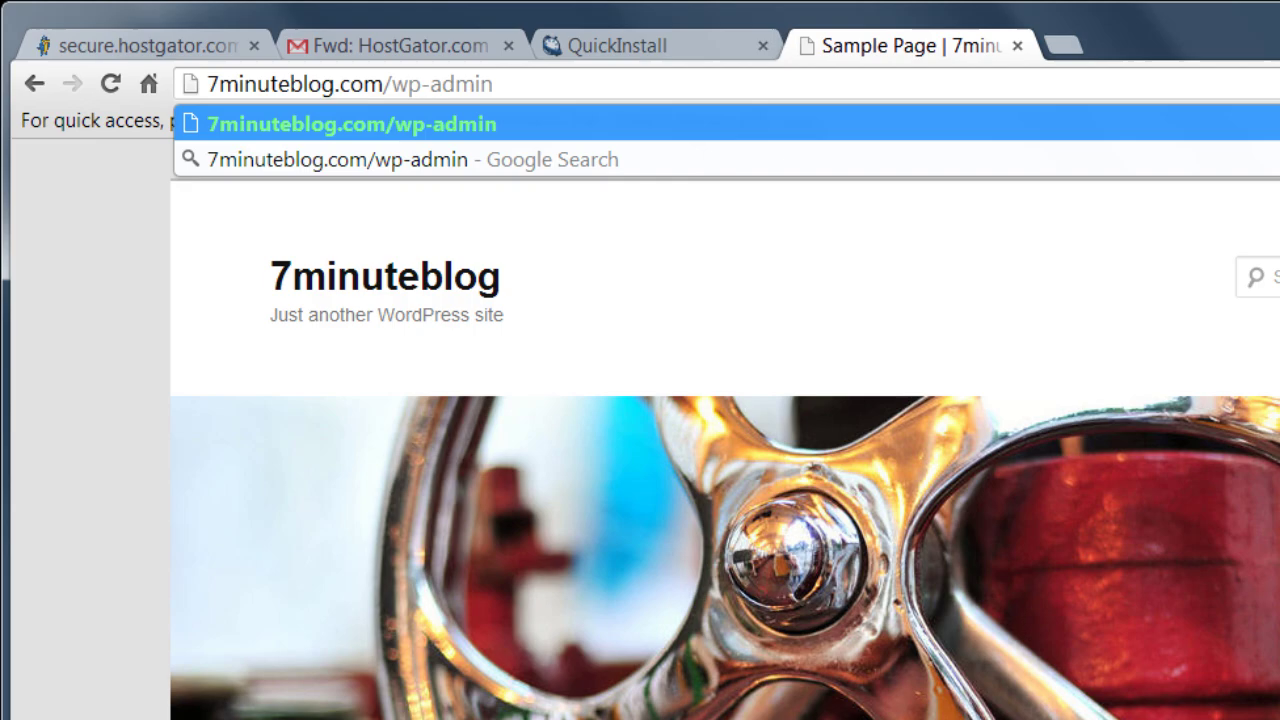
pyautogui.press('Return')
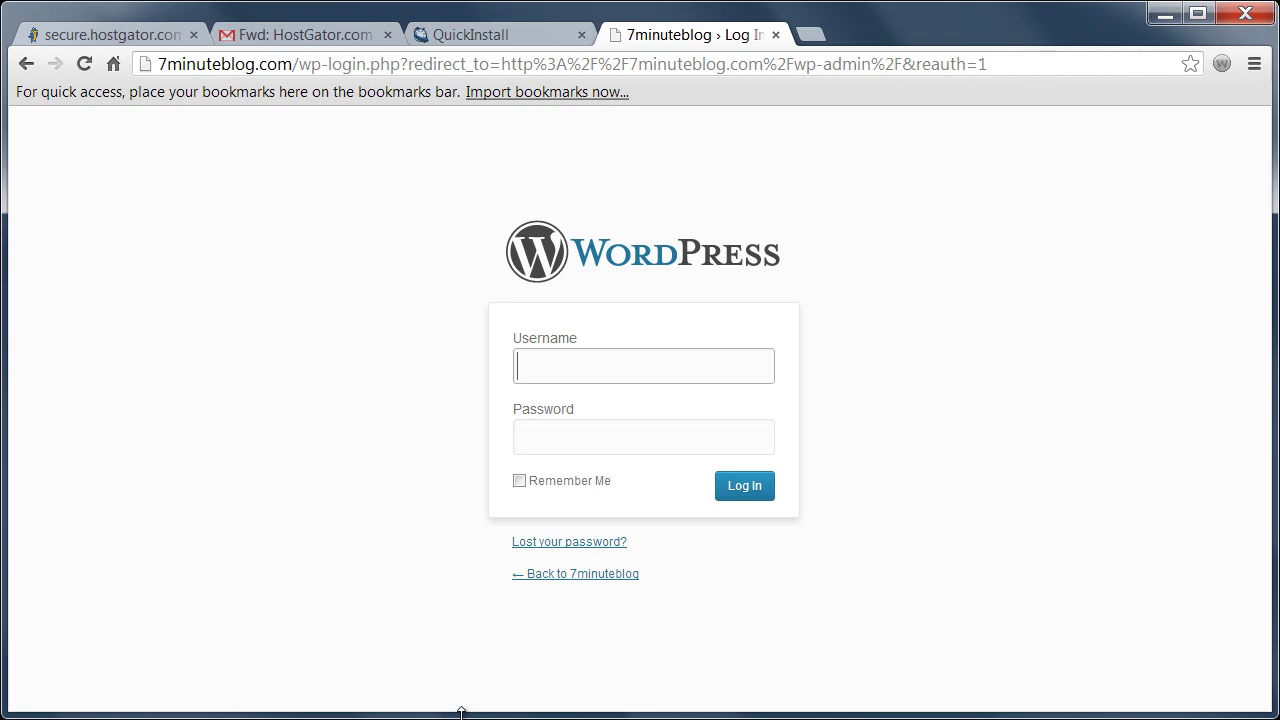
# - Sign in with the admin username and the pasted install password to reach the Dashboard
pyautogui.write('larryw')
pyautogui.press('Tab')
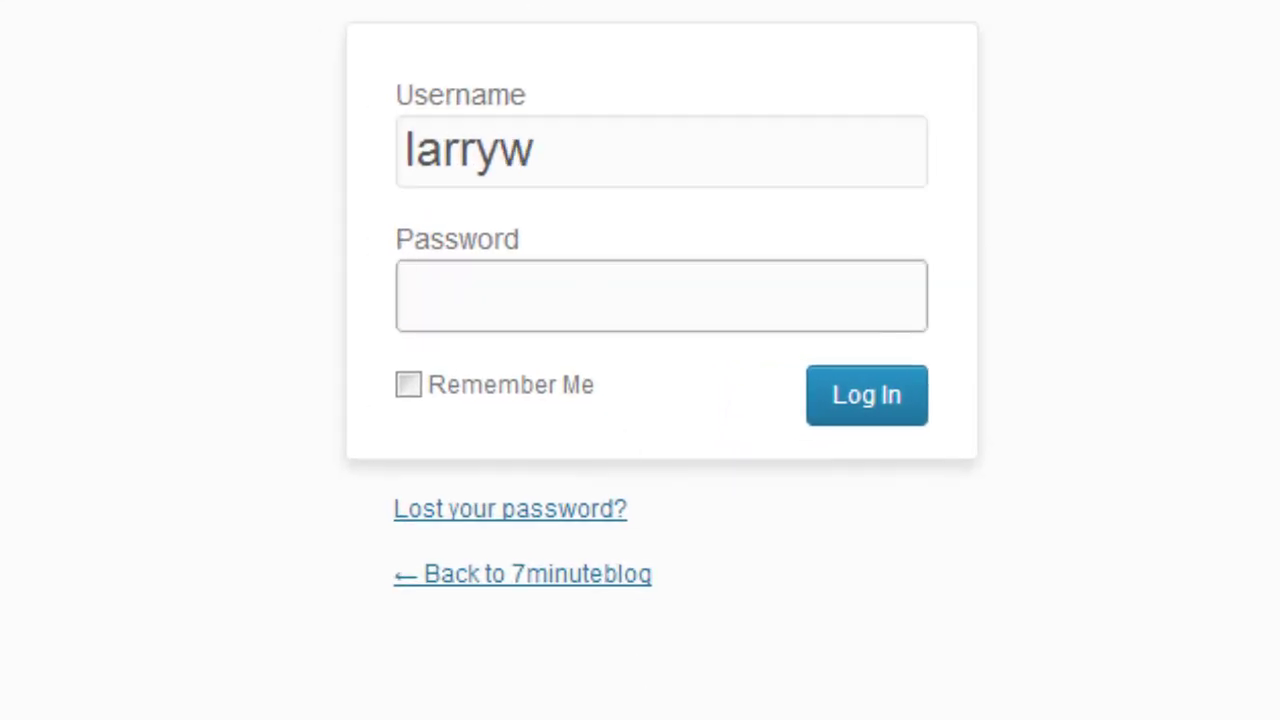
pyautogui.hotkey('ctrl', 'v')
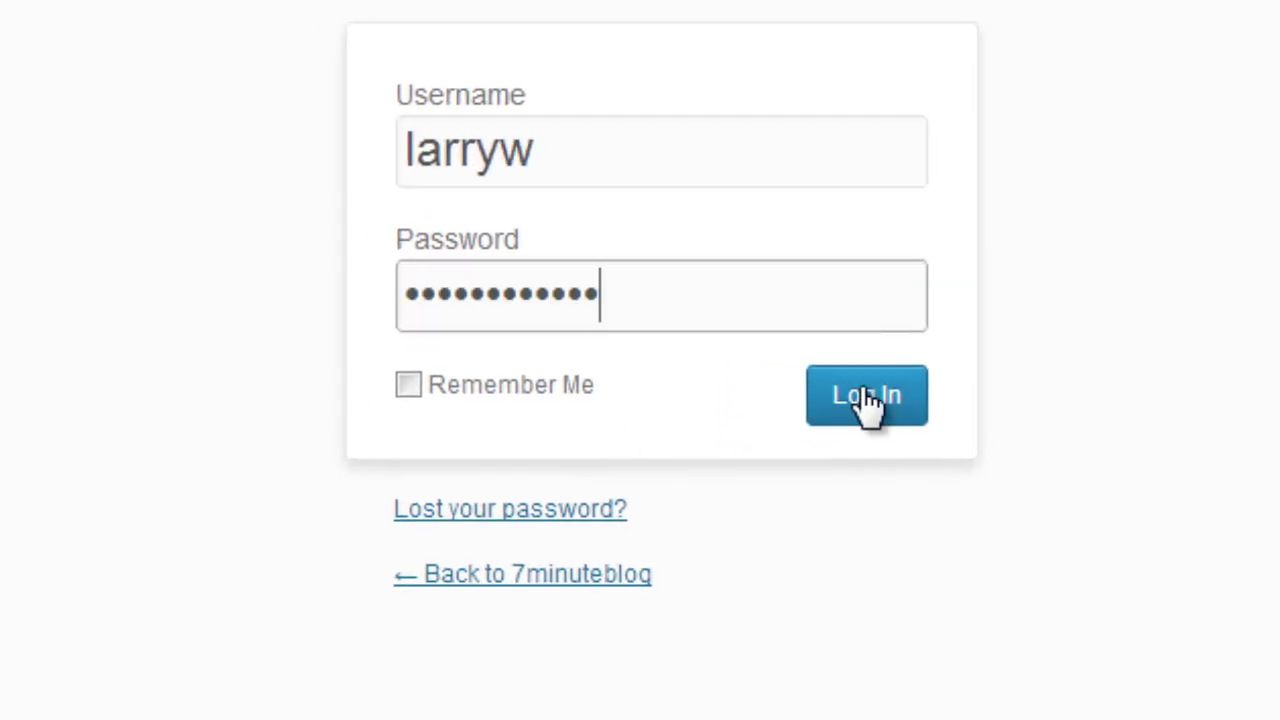
pyautogui.click(866, 398)
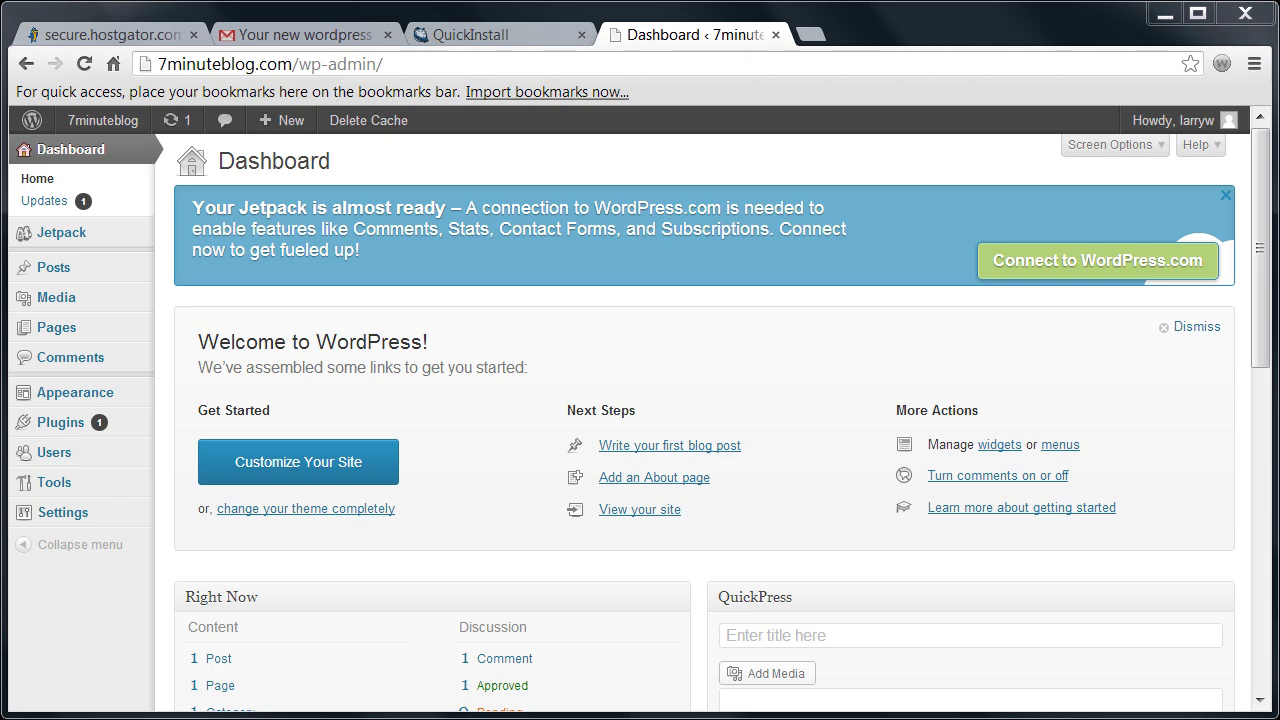
# - Edit the admin user's profile, enter a new password twice, and update the profile
pyautogui.click(52, 452)
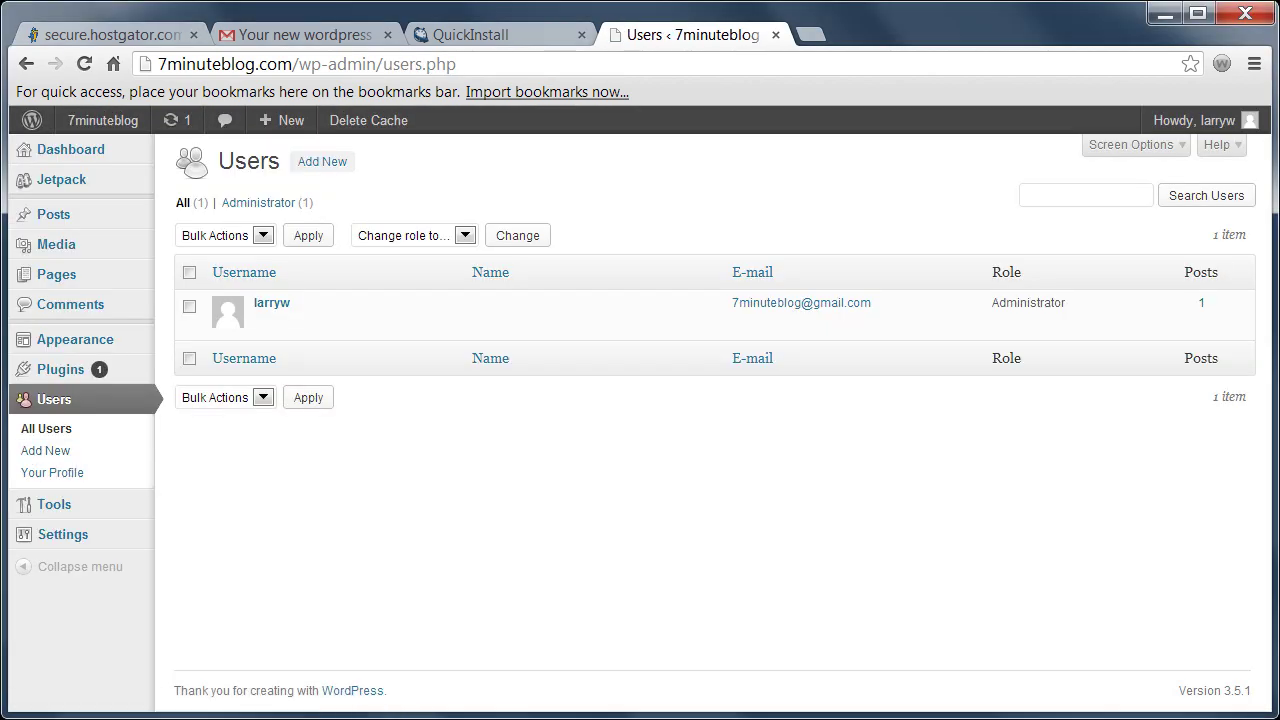
pyautogui.click(264, 321)
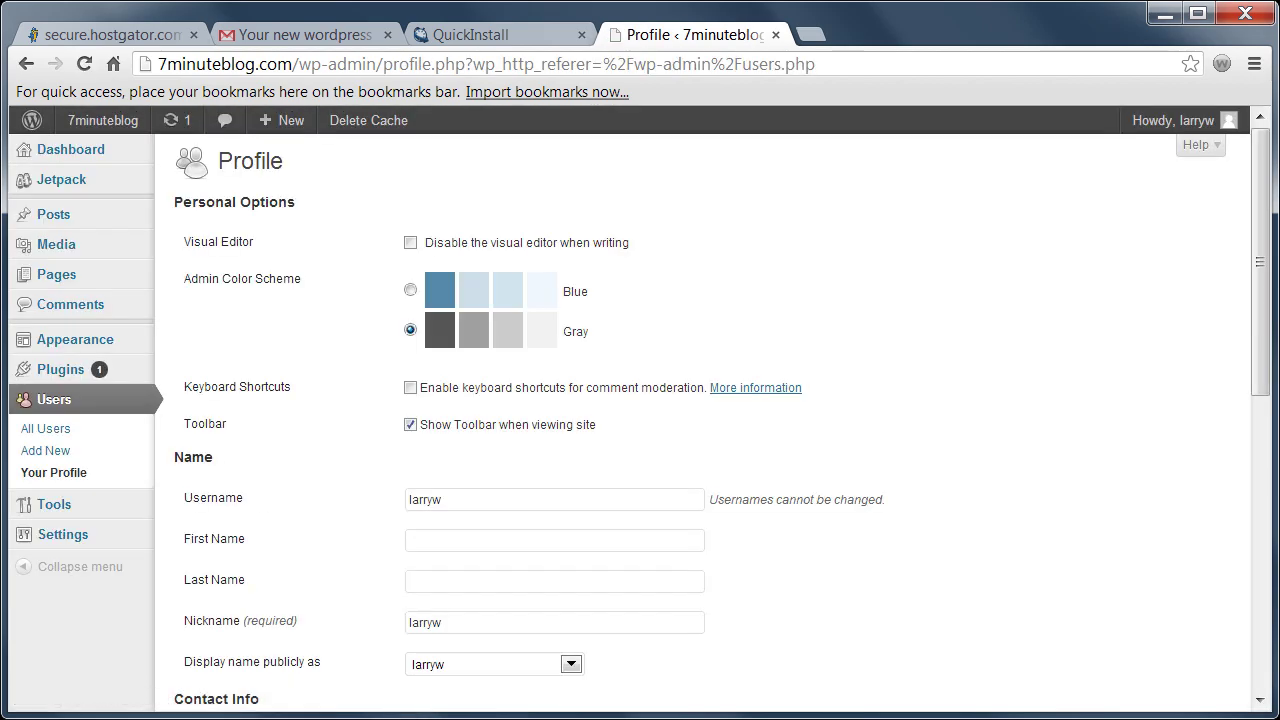
pyautogui.moveTo(1264, 351); pyautogui.dragTo(1260, 592)
pyautogui.click(461, 481)
pyautogui.write('*********')
pyautogui.press('Tab')
pyautogui.write('**')
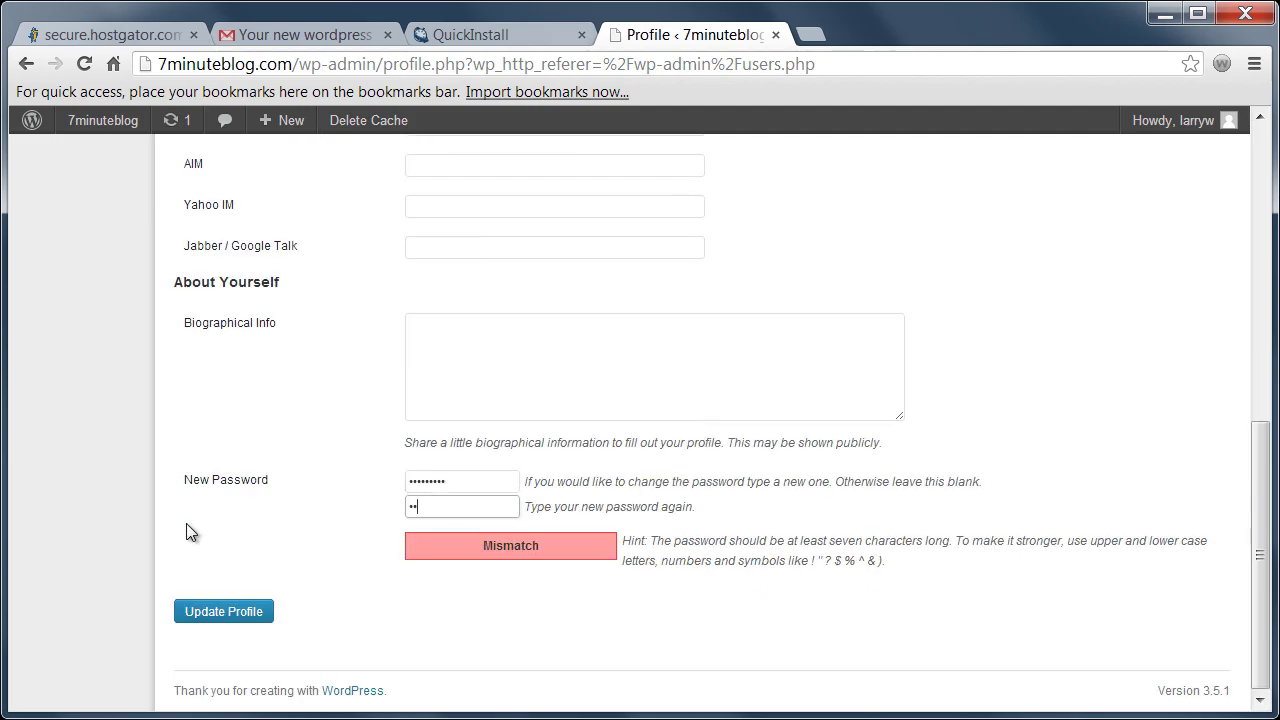
pyautogui.write('*******')
pyautogui.click(190, 611)
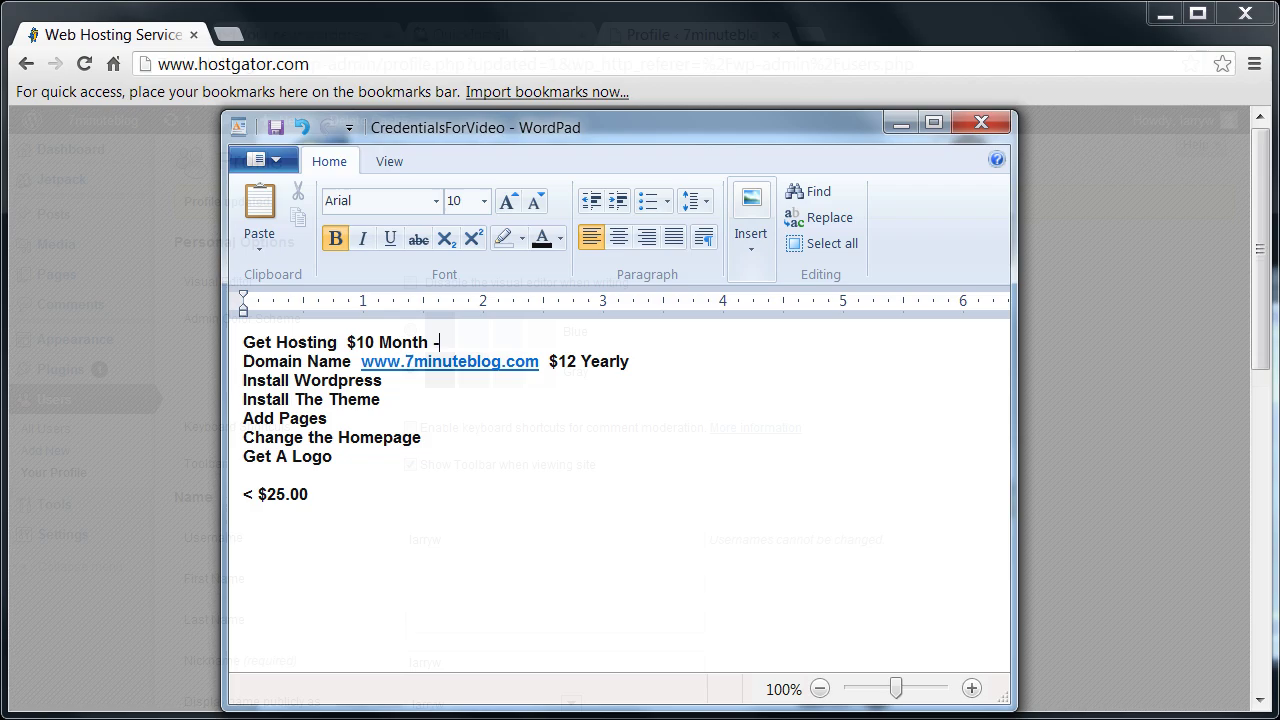
# - Mark the 'Get Hosting $10 Month' checklist line as Done! in WordPad
pyautogui.write('Done!')
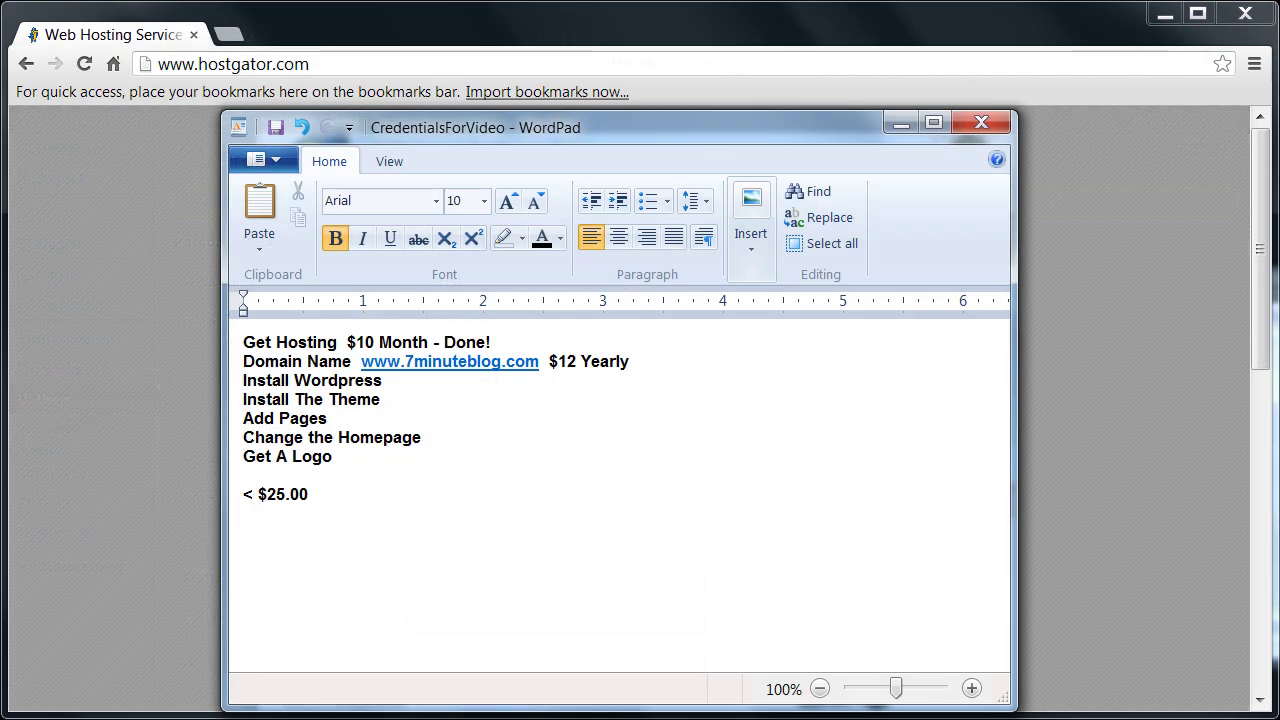
pyautogui.write('Done!')
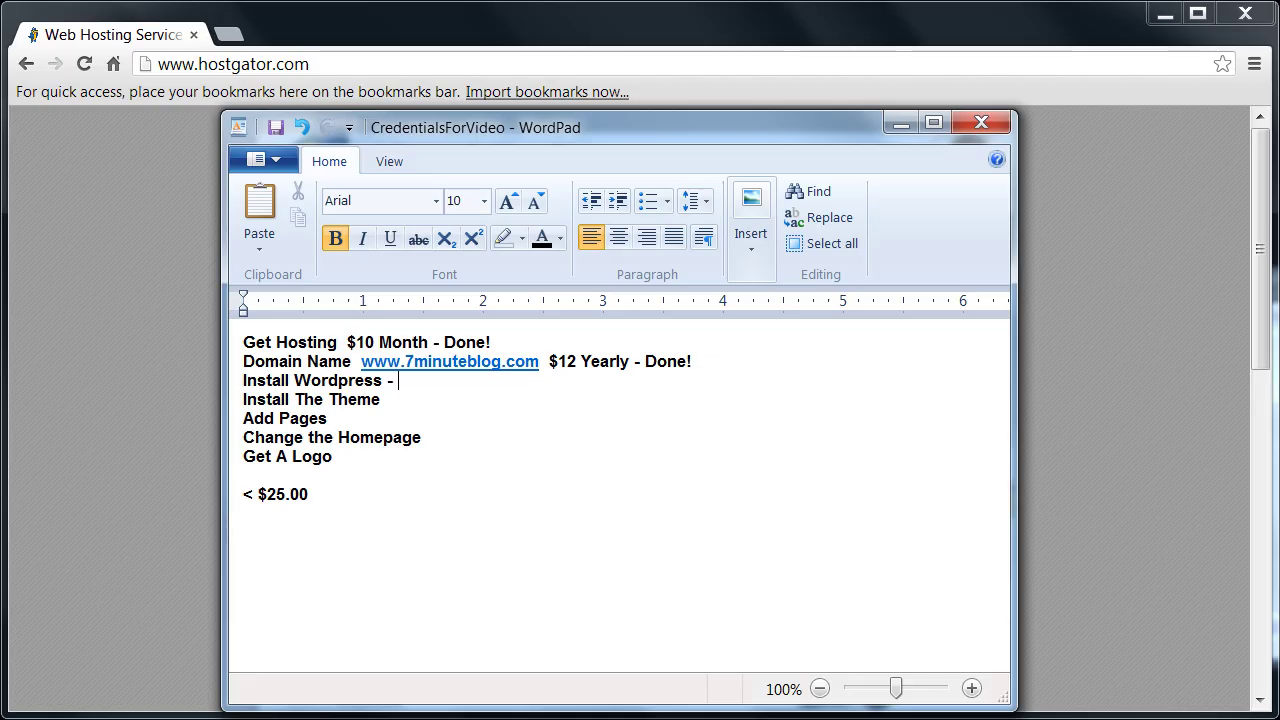
pyautogui.write('Done!')
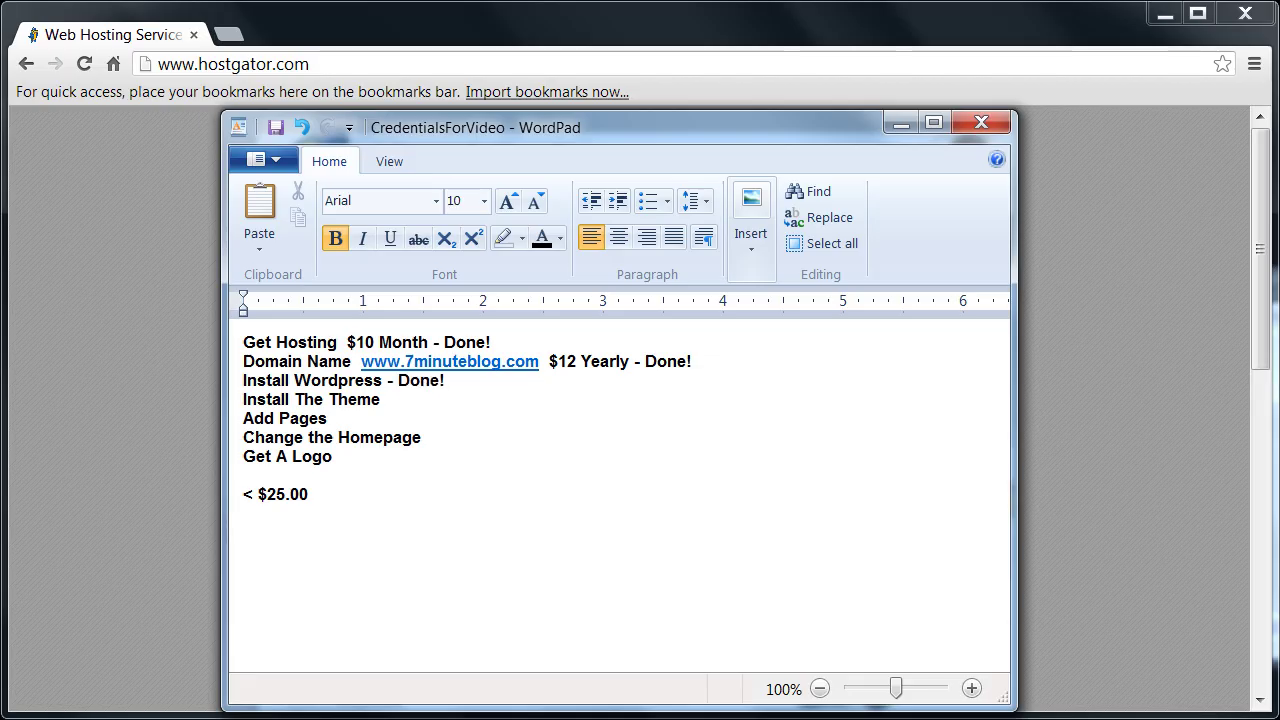